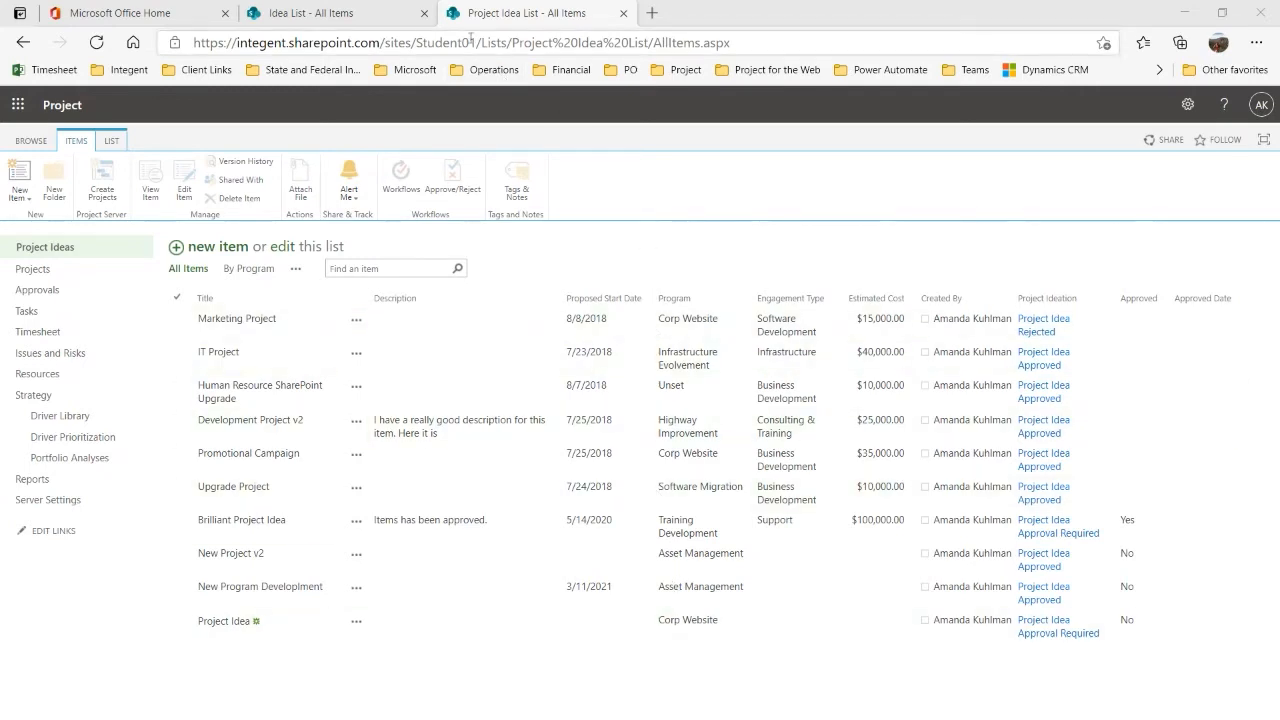
# Step: Examine the Idea List's web address, including its PWA site and Ideas subsite parts, and the site's settings options
pyautogui.click(348, 20)
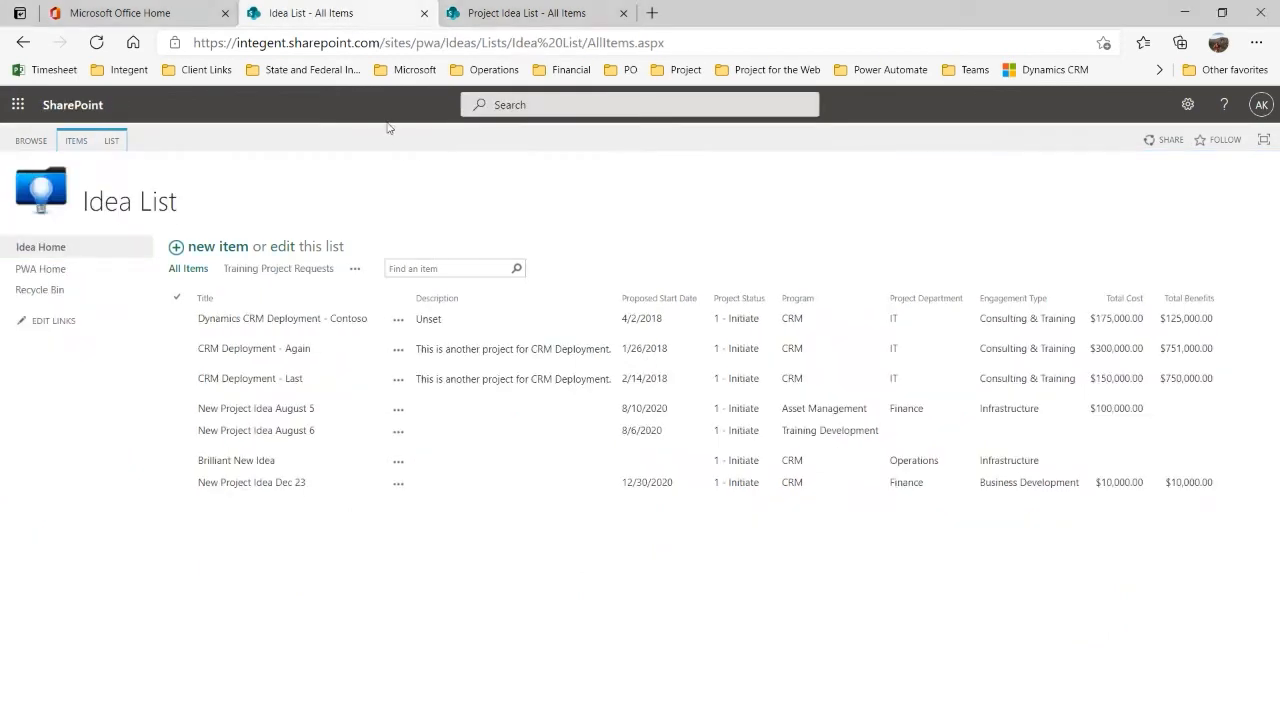
pyautogui.click(213, 45)
pyautogui.moveTo(194, 44); pyautogui.dragTo(441, 50)
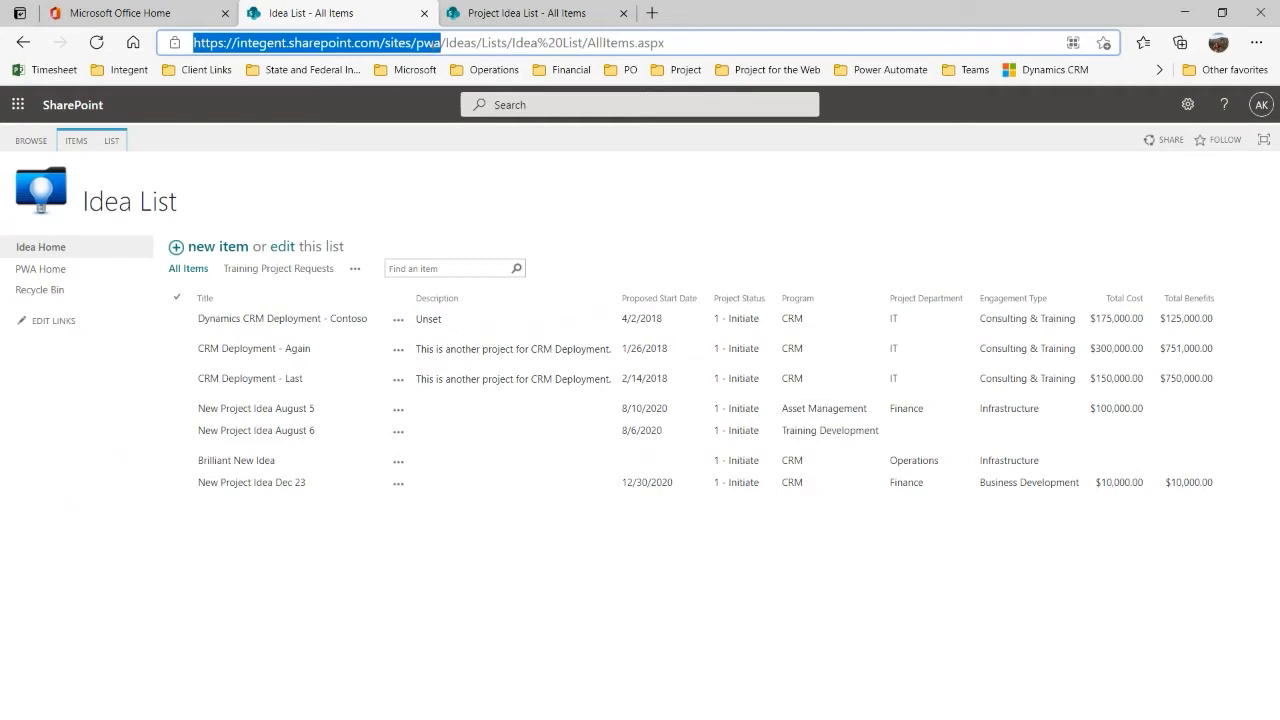
pyautogui.click(1190, 107)
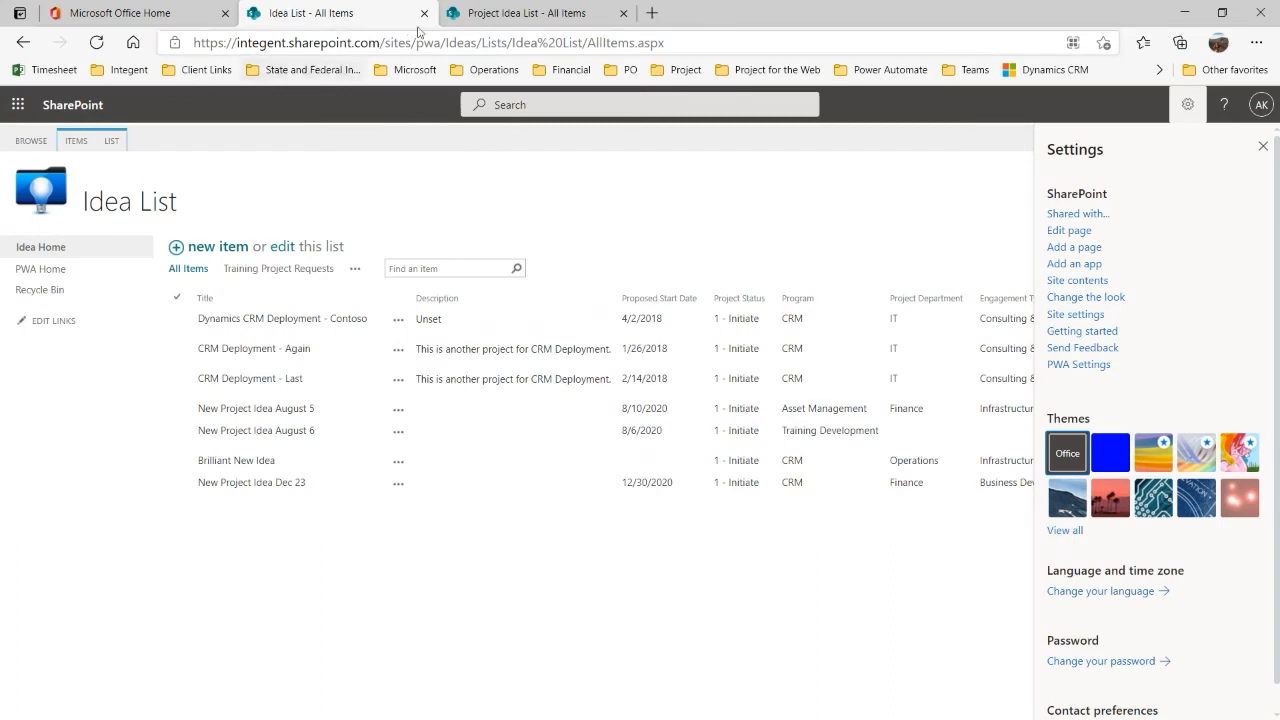
pyautogui.click(1263, 146)
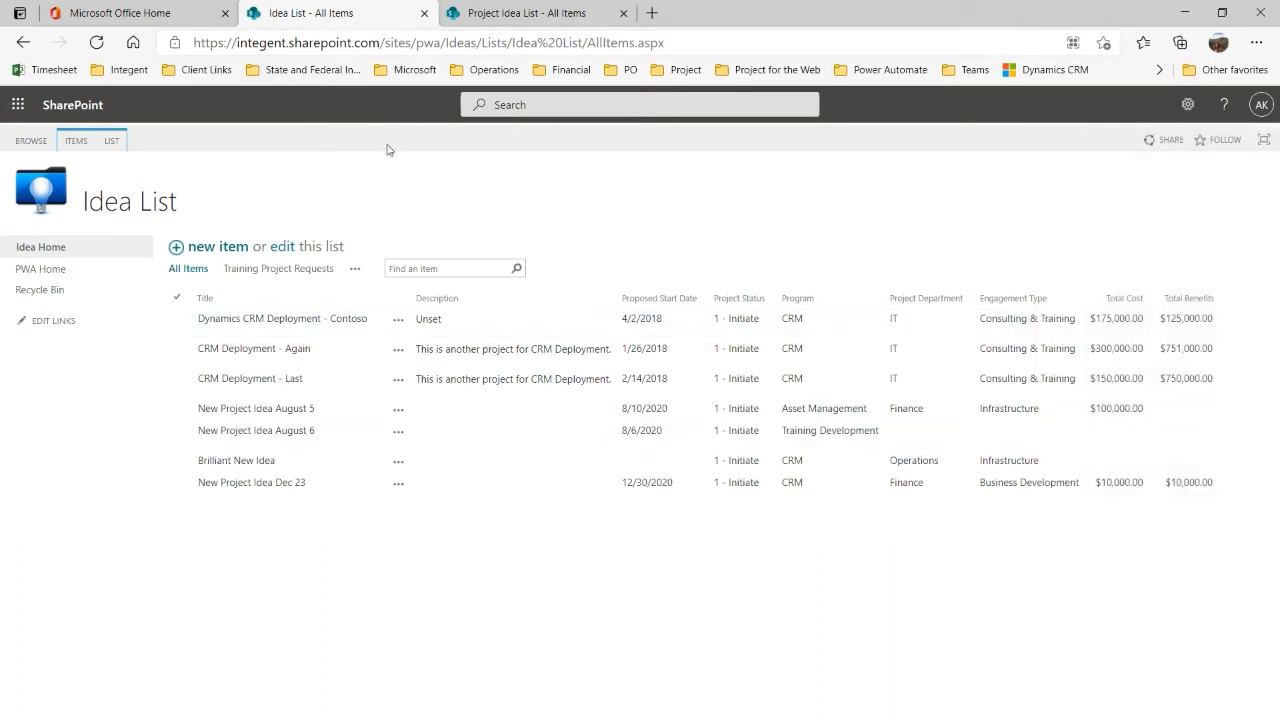
pyautogui.click(458, 43)
pyautogui.doubleClick(458, 43)
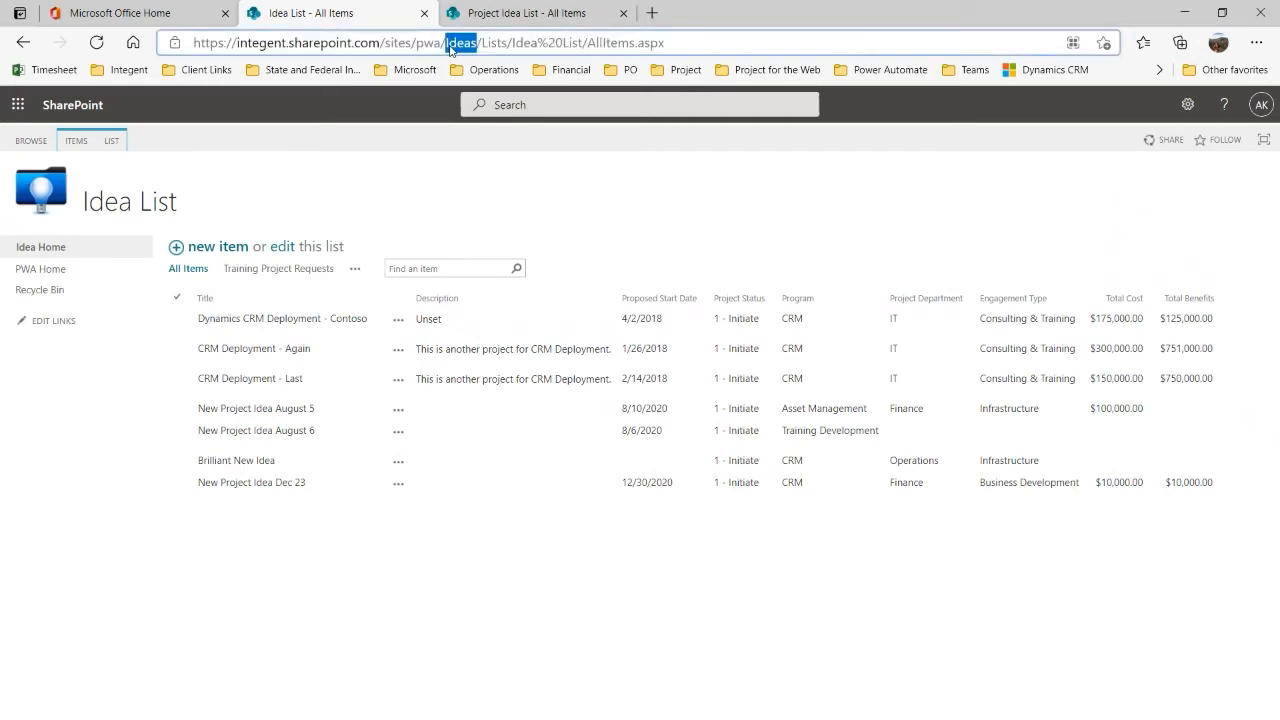
pyautogui.click(458, 43)
# Step: Open the list settings of the Project Idea List and examine its Columns section
pyautogui.click(118, 143)
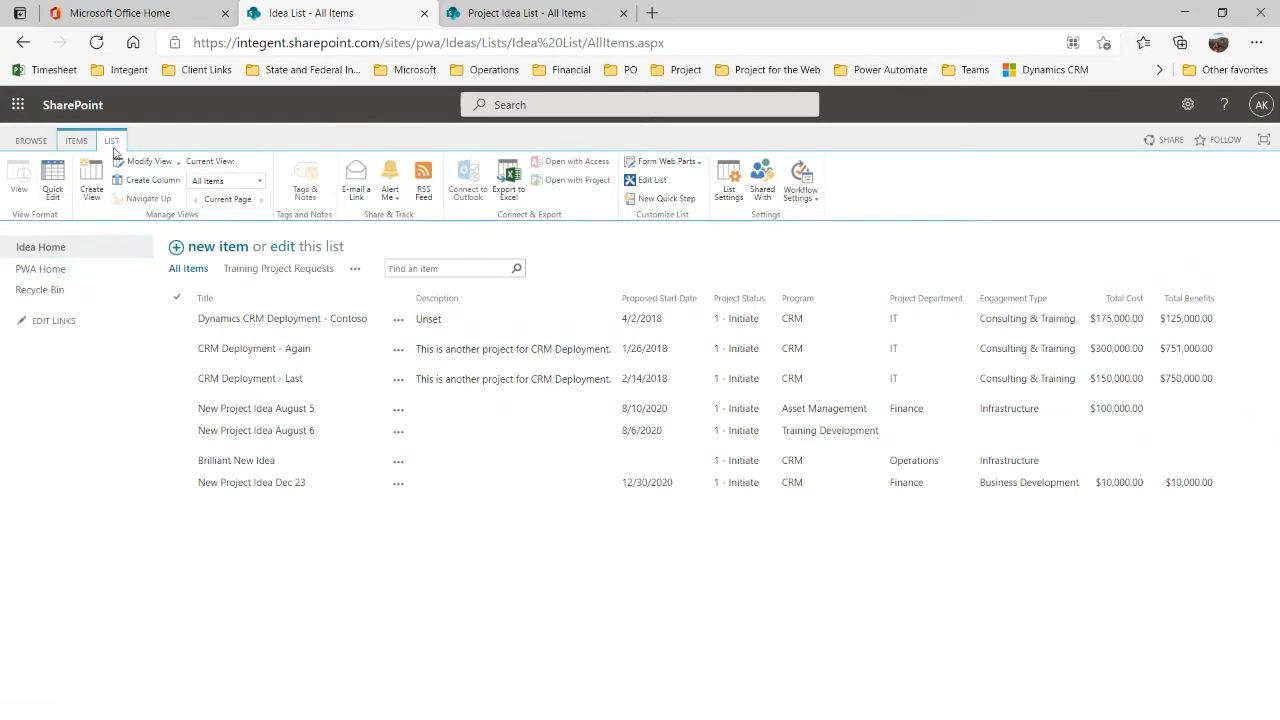
pyautogui.click(548, 18)
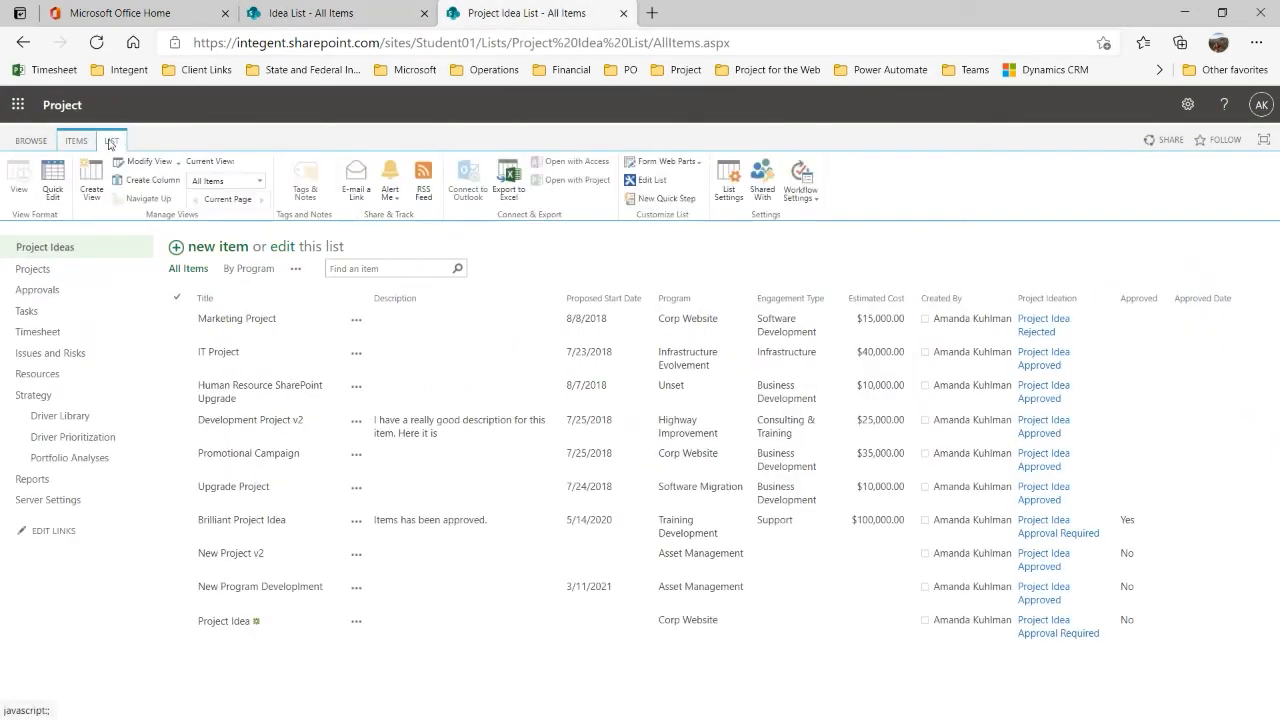
pyautogui.click(727, 180)
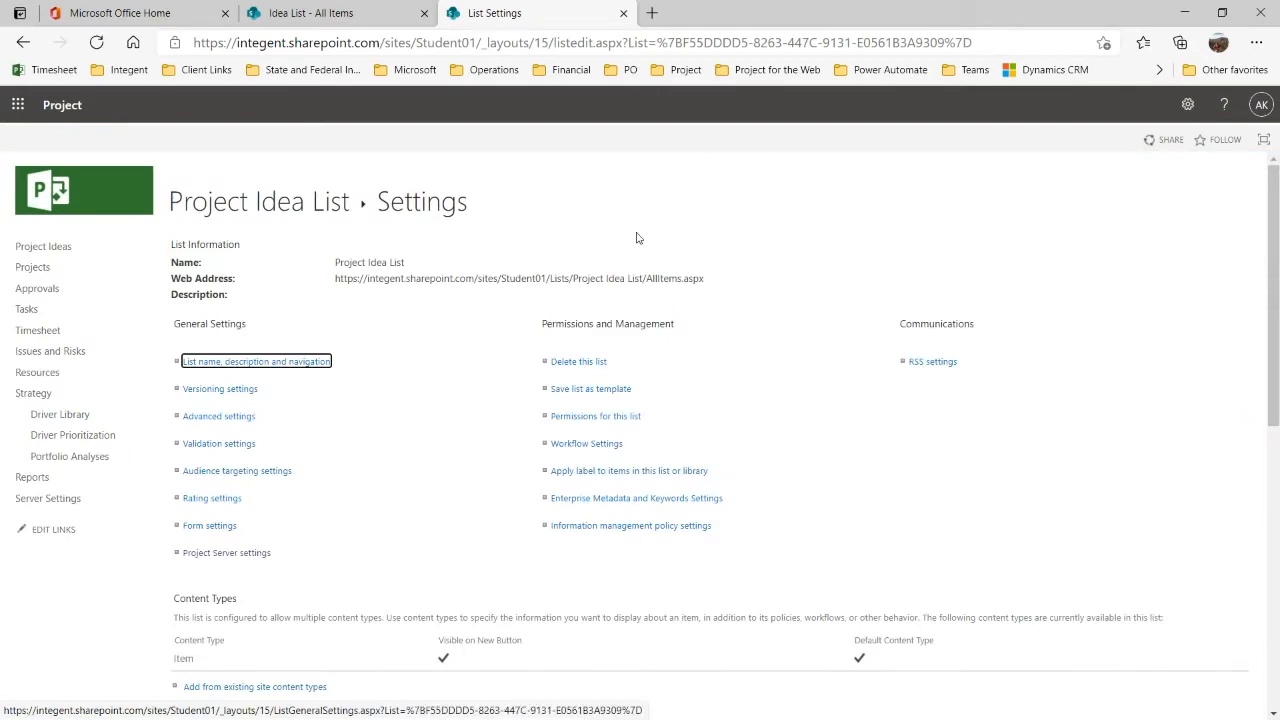
pyautogui.scroll(-5, 418, 340)
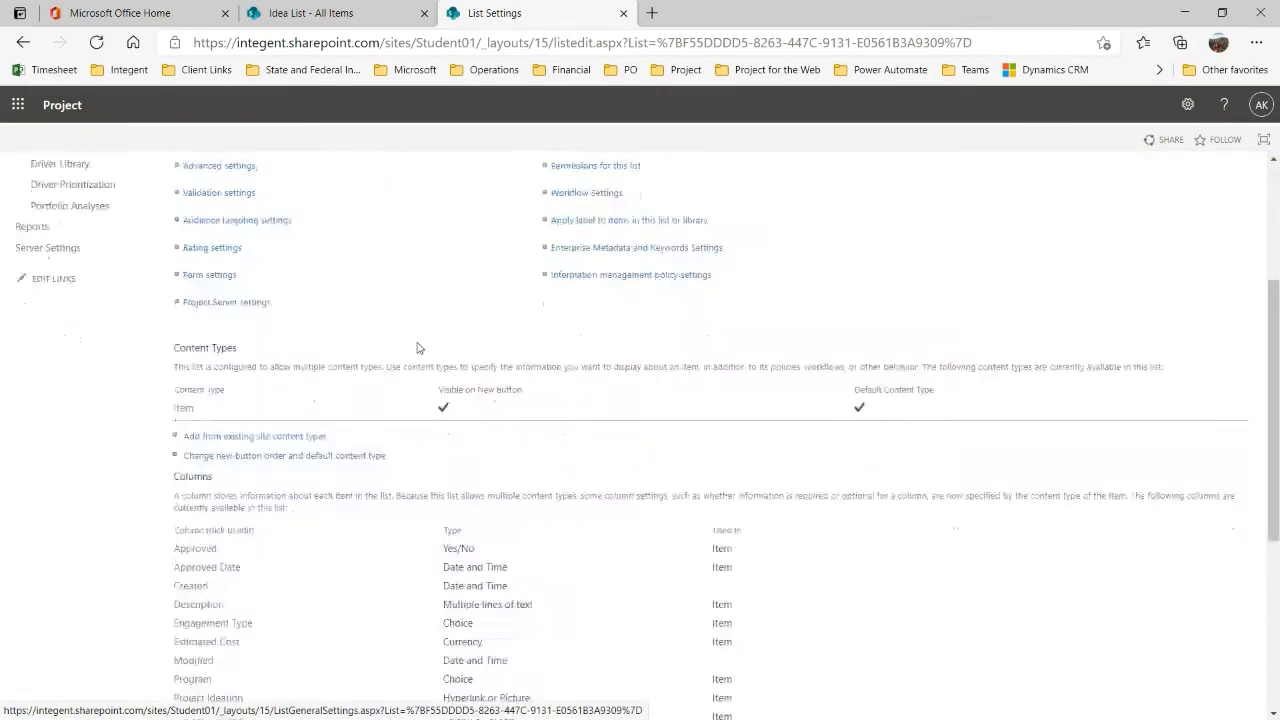
pyautogui.moveTo(218, 301); pyautogui.dragTo(172, 302)
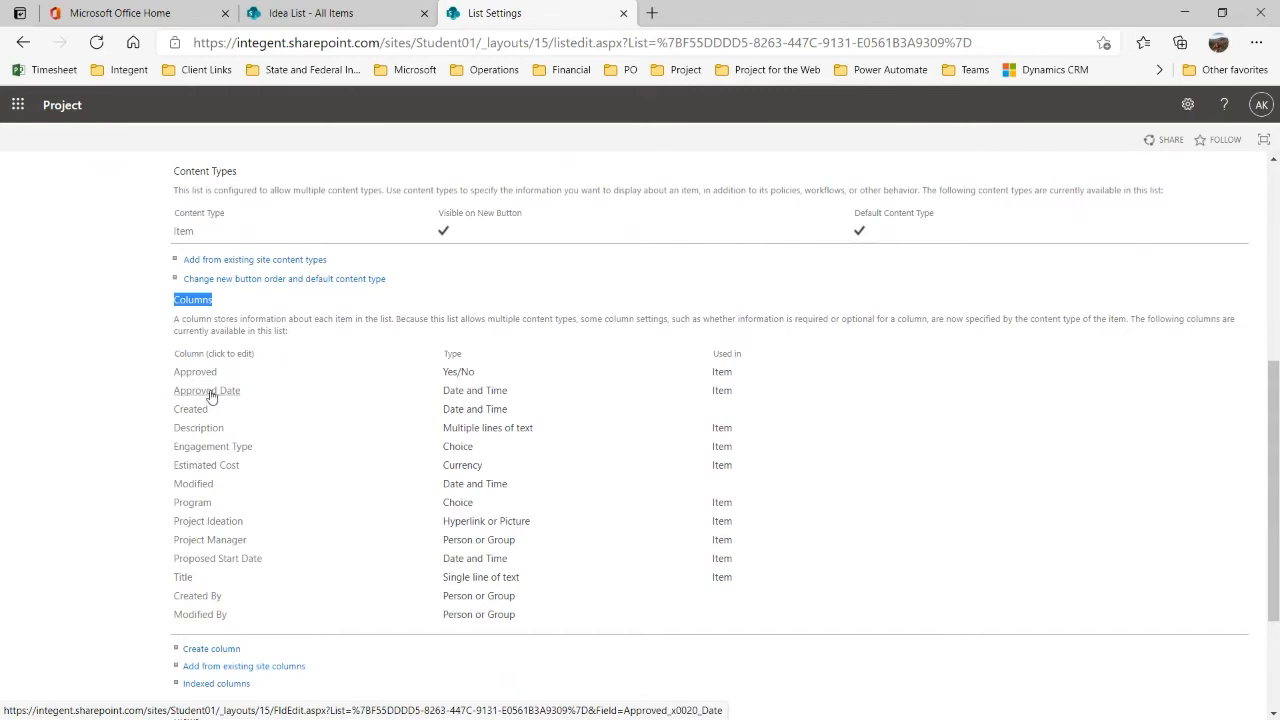
# Step: Review the Engagement Type column's type, choices and default value settings, and leave without saving
pyautogui.click(203, 449)
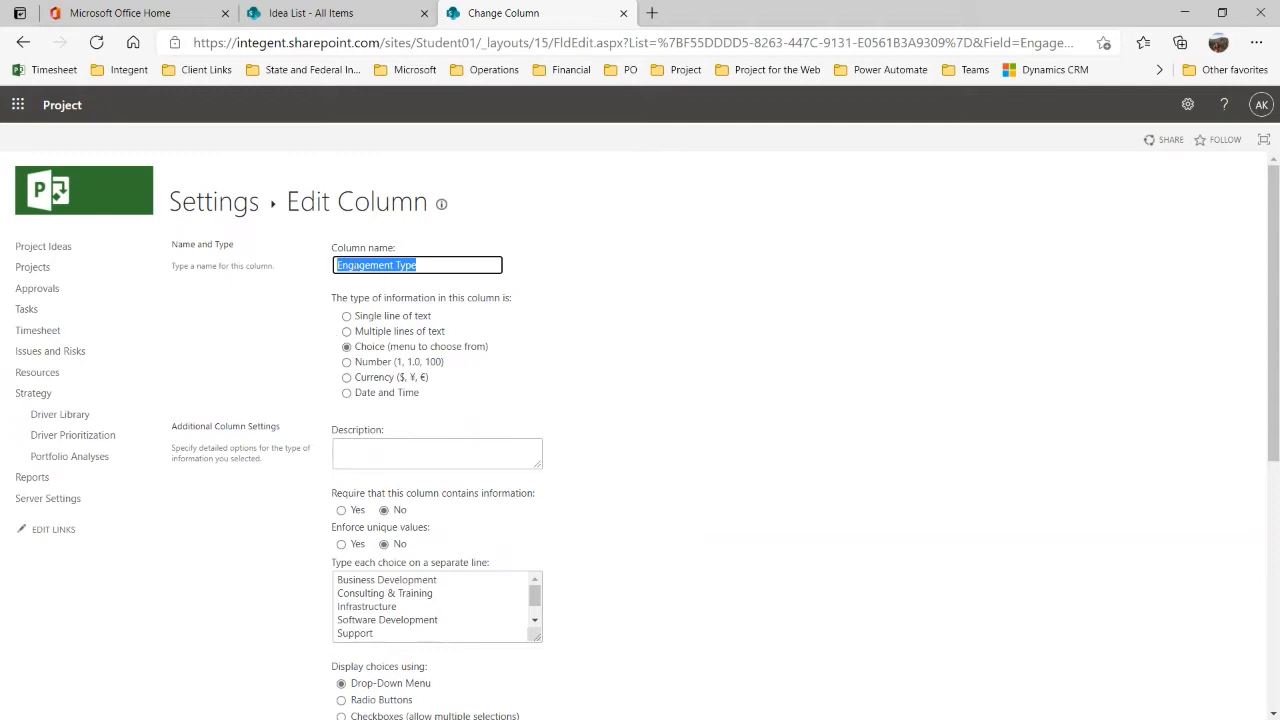
pyautogui.click(420, 268)
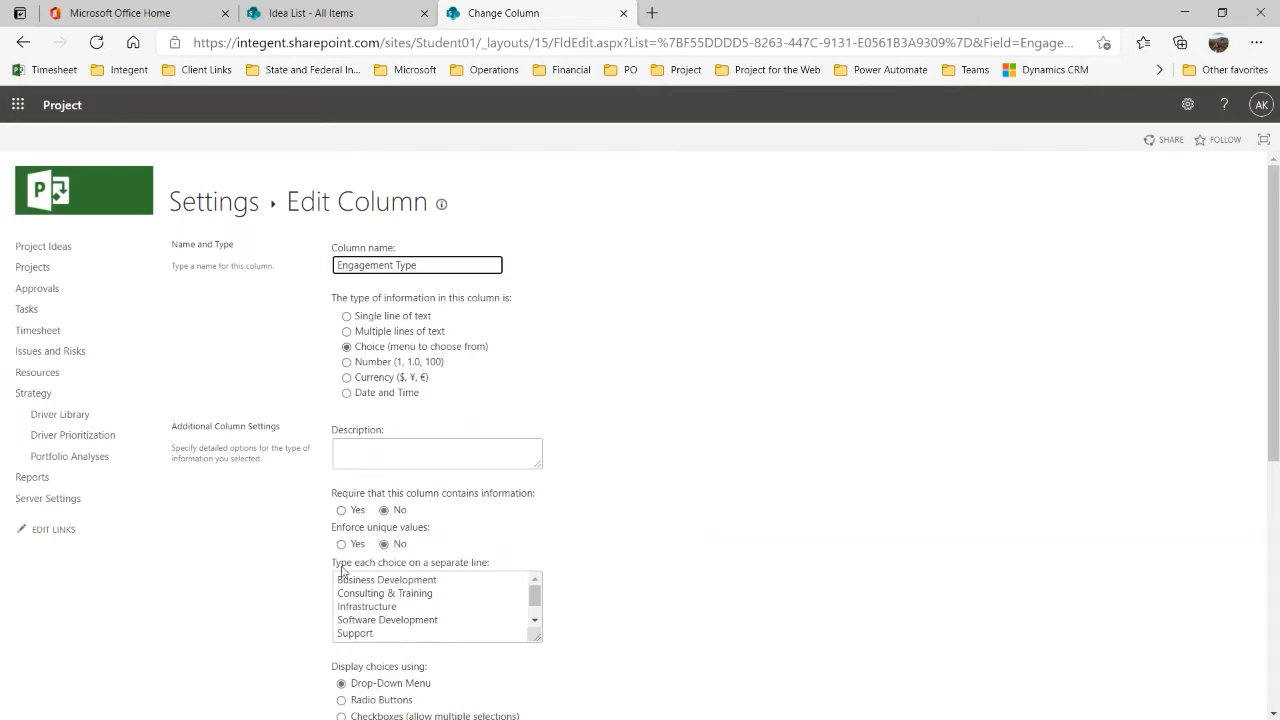
pyautogui.click(412, 582)
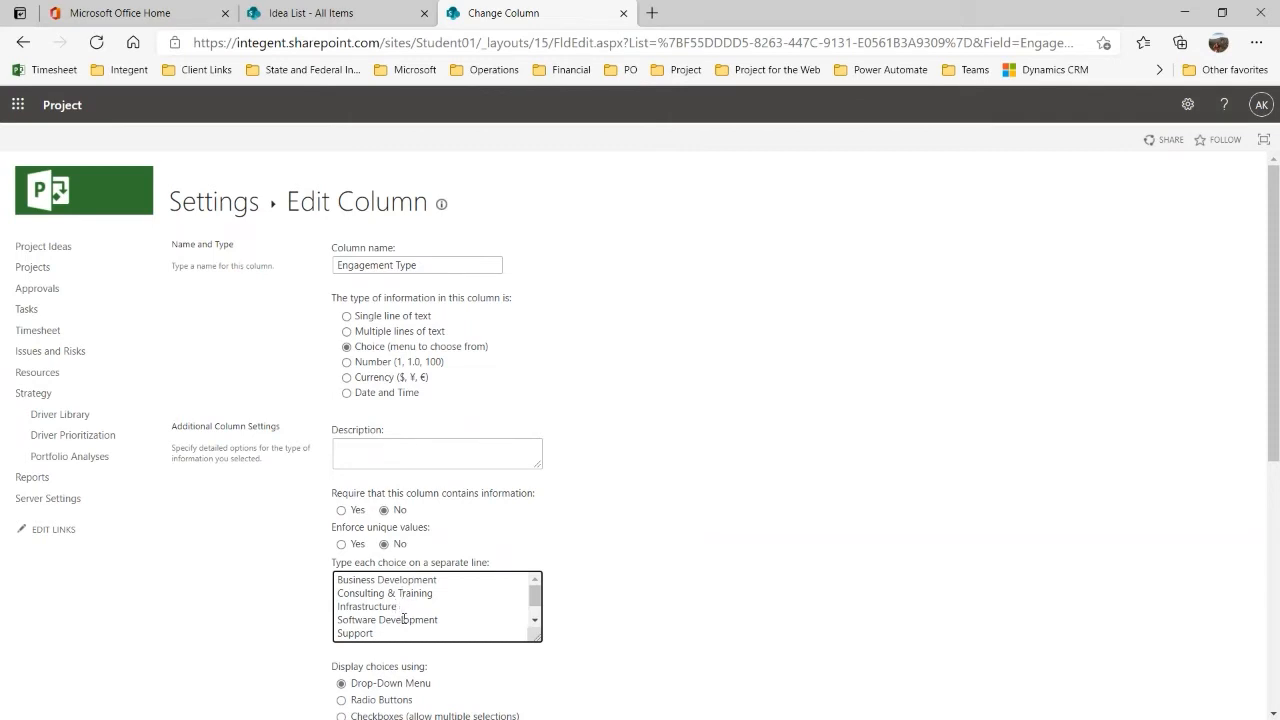
pyautogui.scroll(-1, 400, 602)
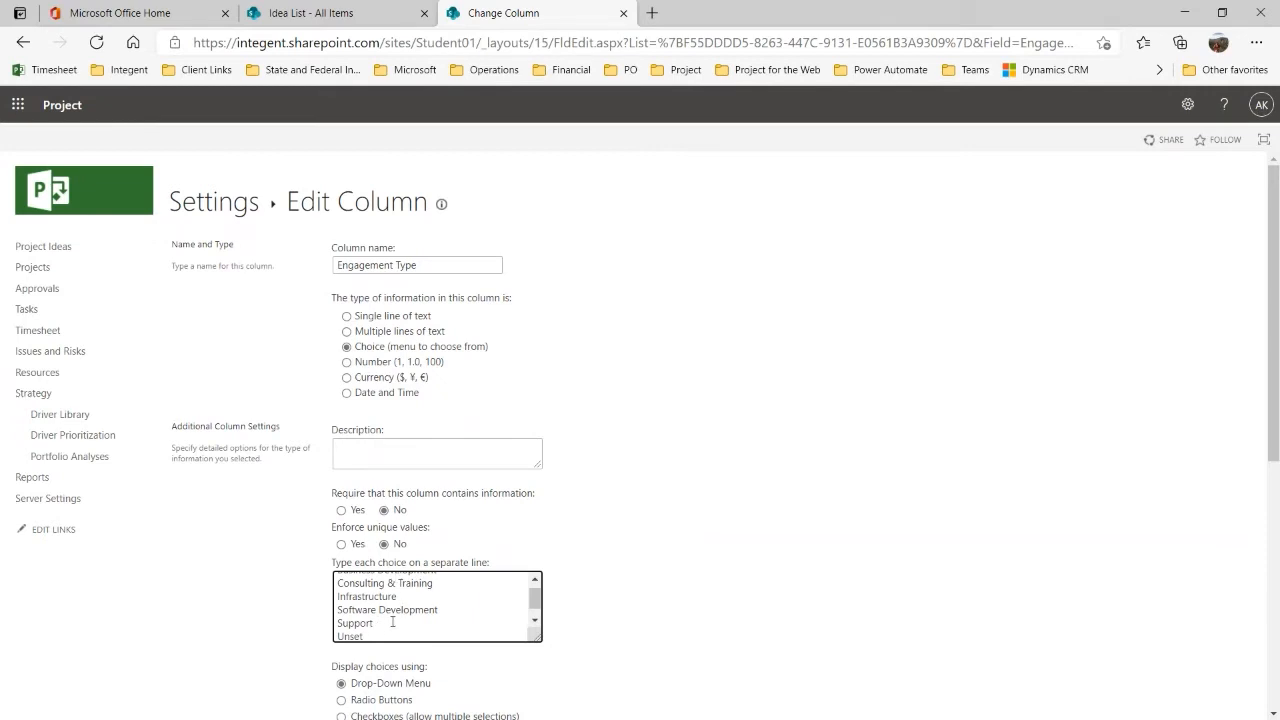
pyautogui.scroll(-1, 575, 550)
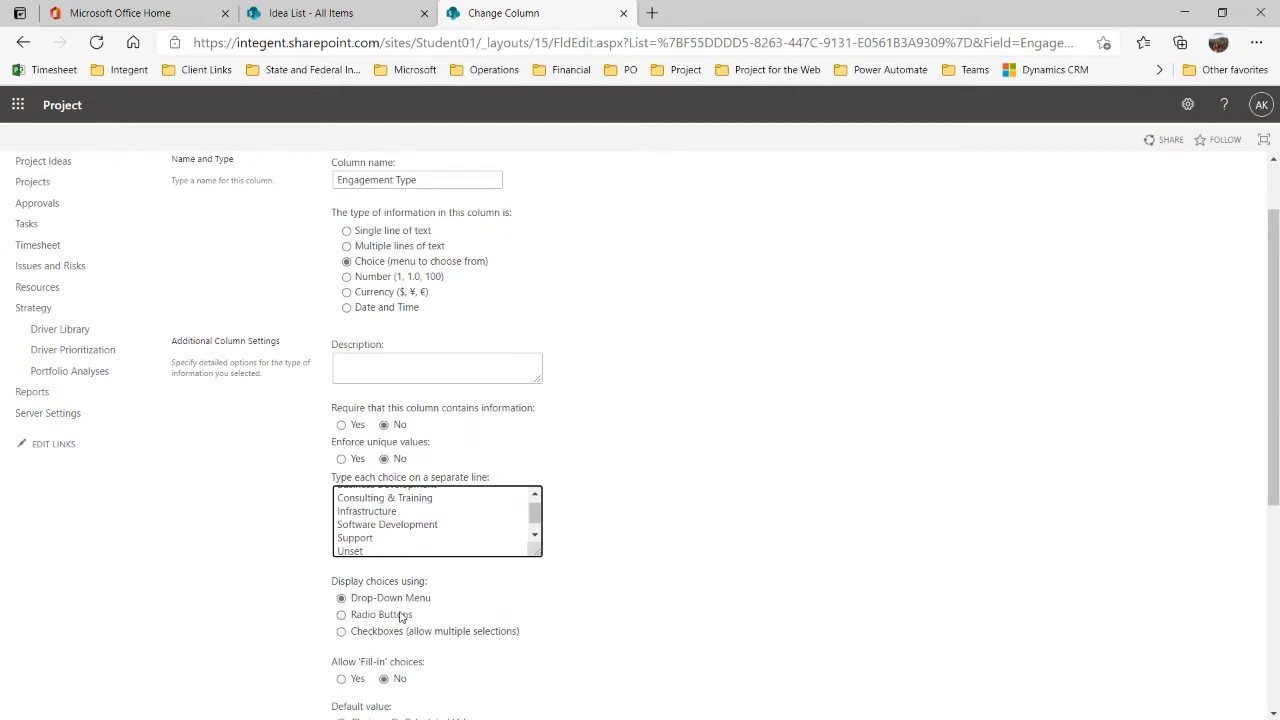
pyautogui.scroll(-1, 396, 612)
pyautogui.click(379, 641)
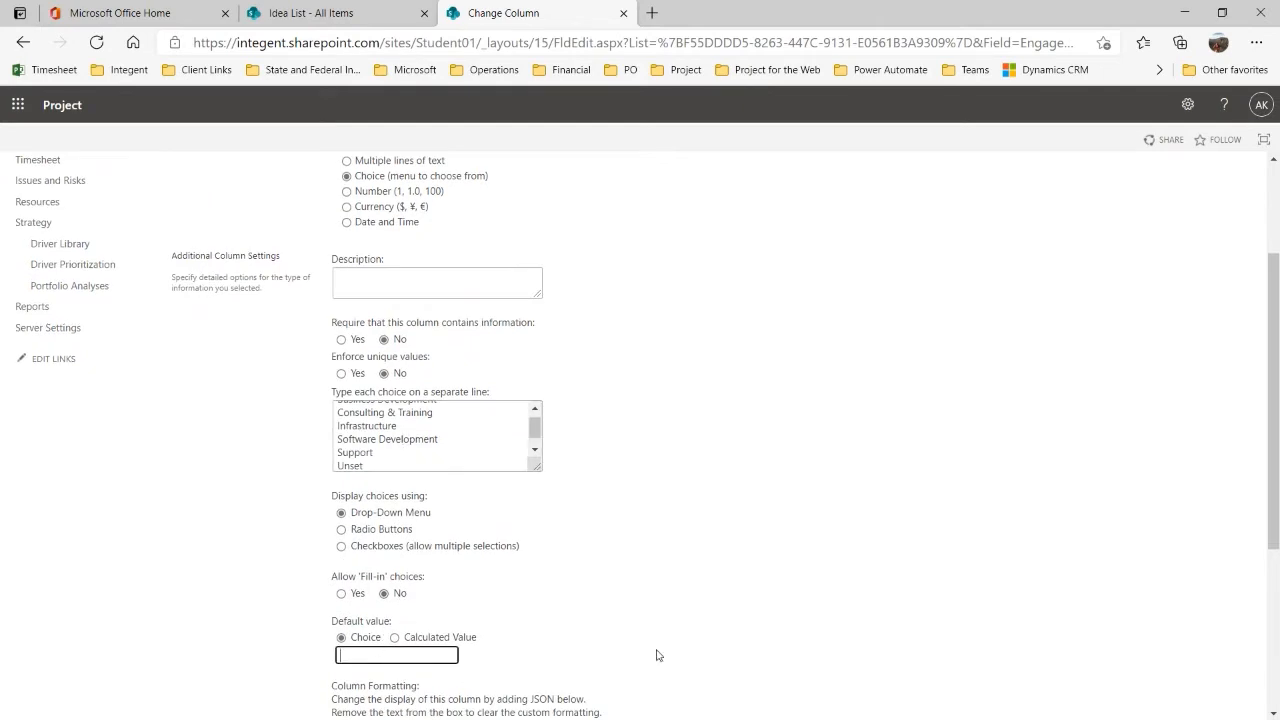
pyautogui.scroll(-1, 665, 632)
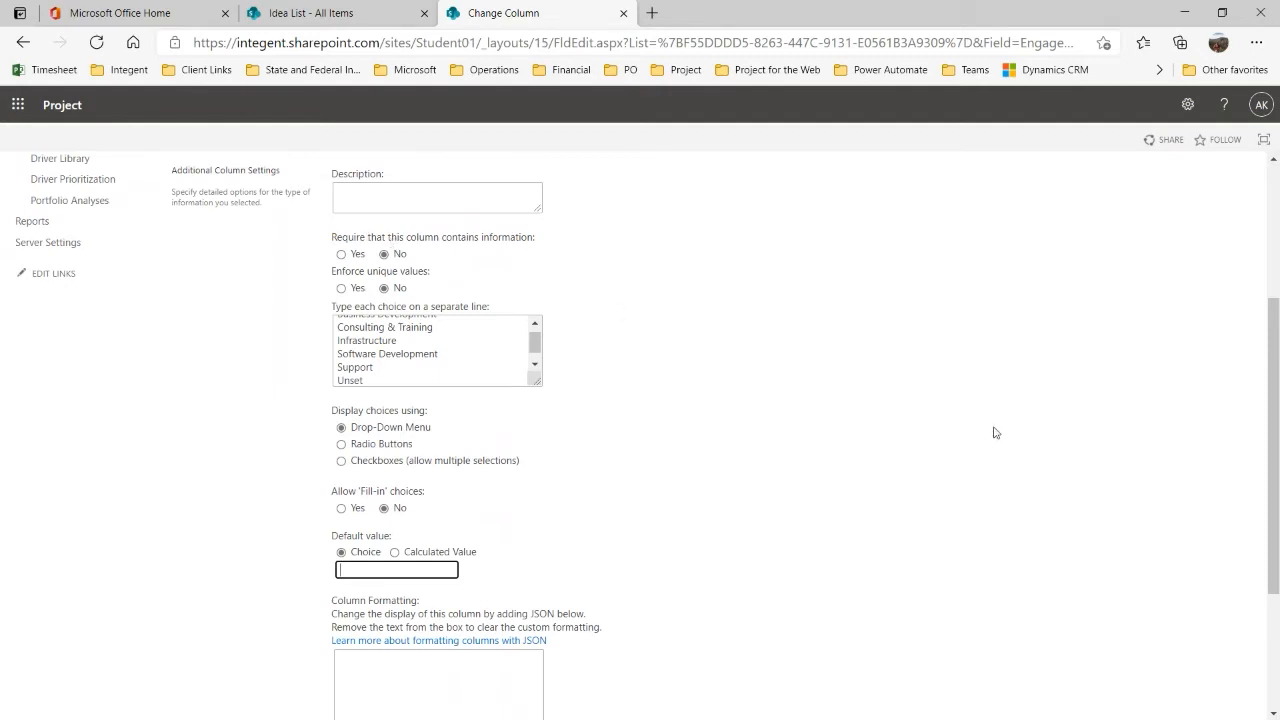
pyautogui.scroll(-3, 997, 439)
pyautogui.click(1195, 634)
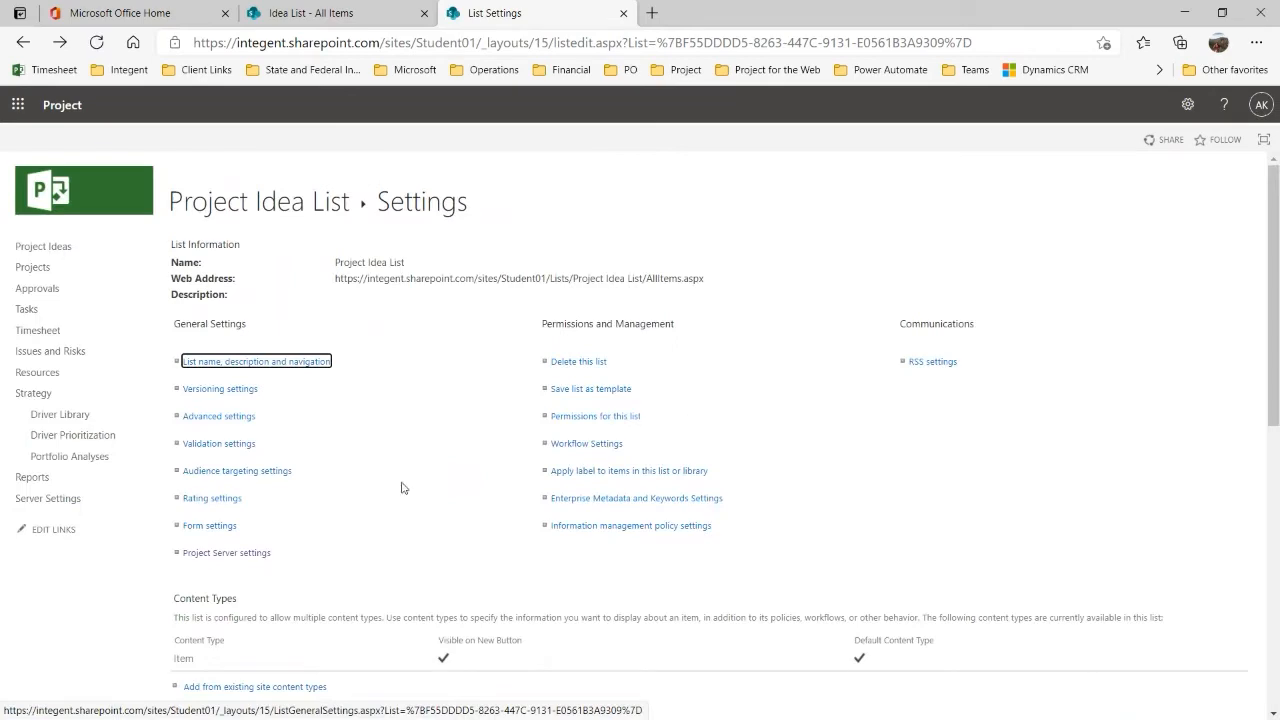
# Step: Review the Estimated Cost column's currency settings and leave without saving
pyautogui.scroll(-3, 380, 462)
pyautogui.scroll(-1, 382, 464)
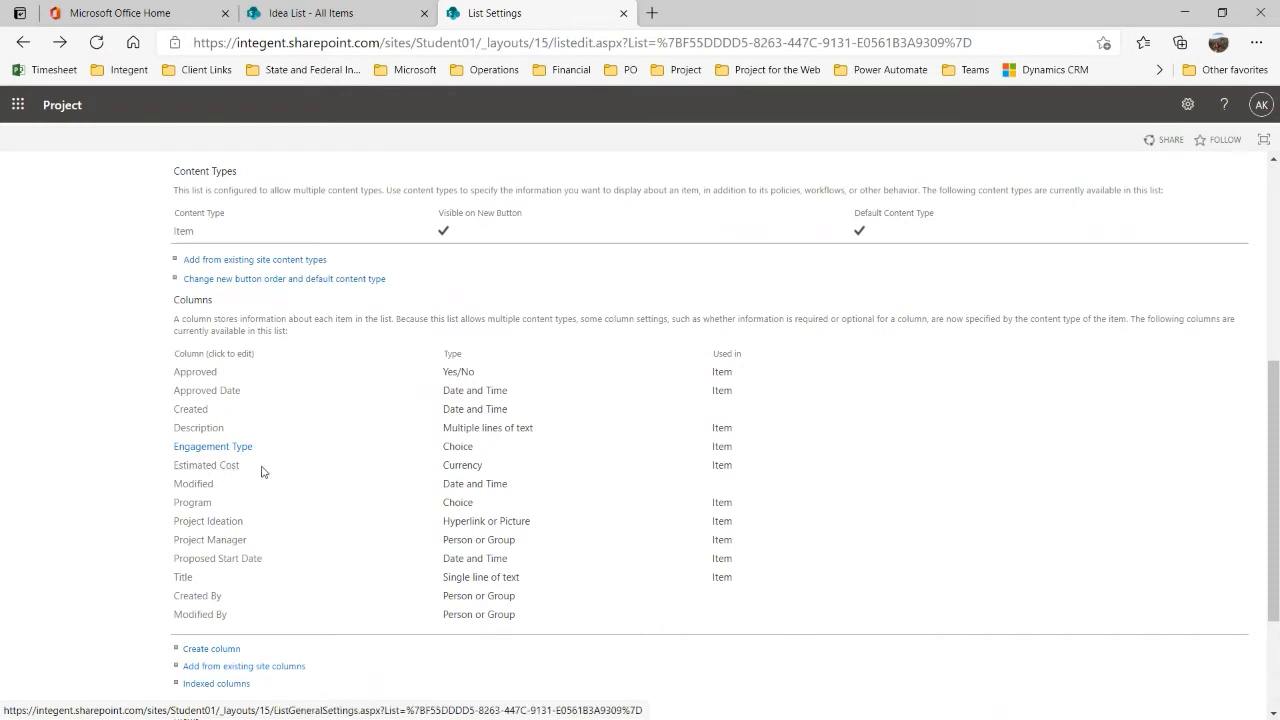
pyautogui.click(200, 466)
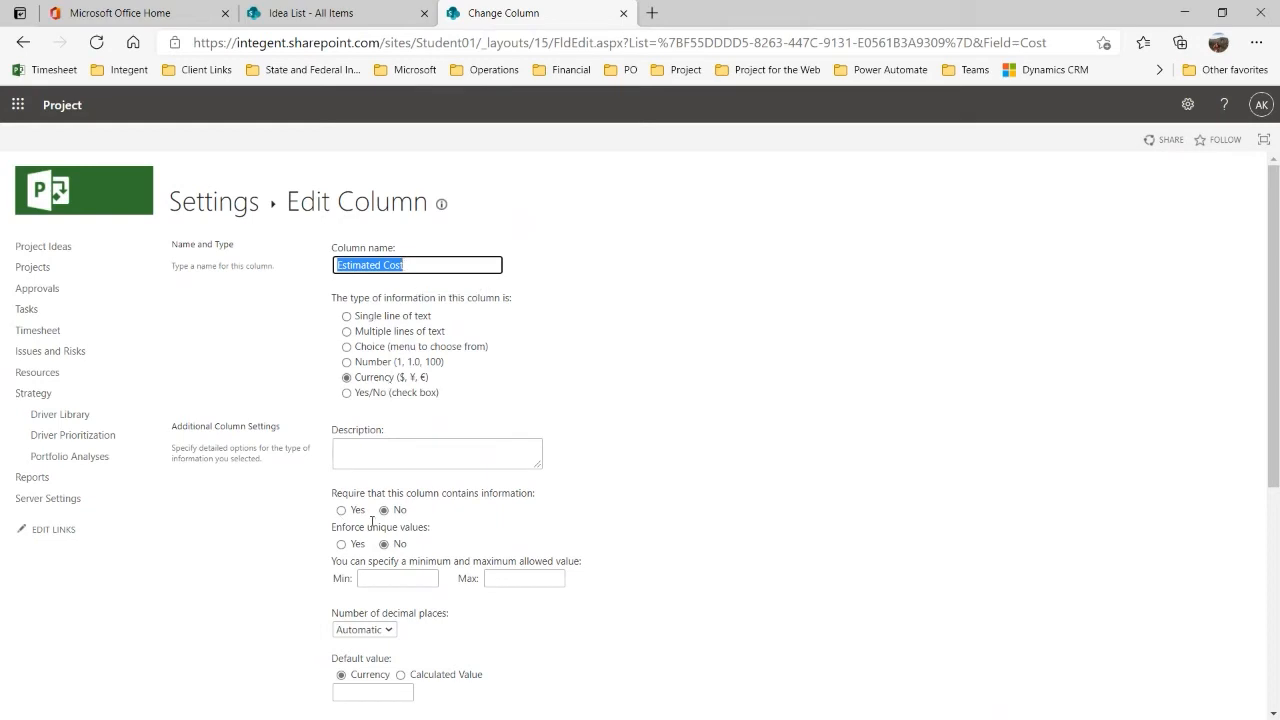
pyautogui.scroll(-1, 314, 597)
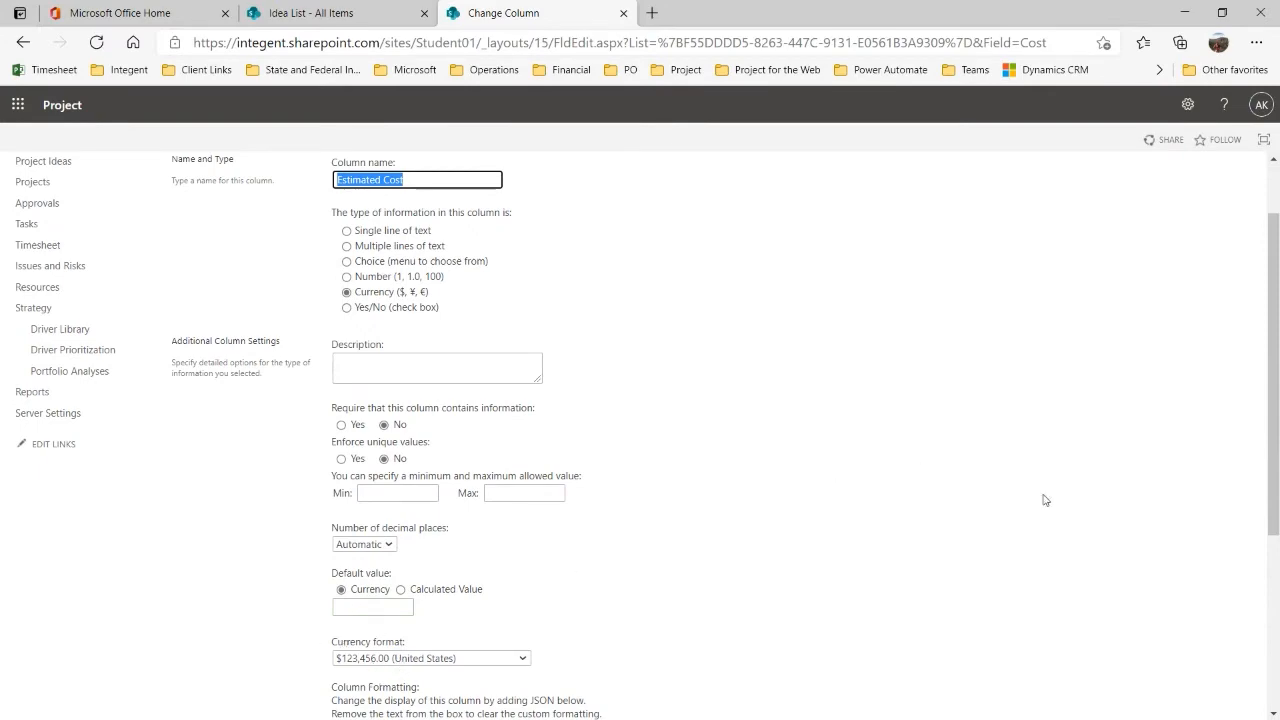
pyautogui.scroll(-3, 1046, 503)
pyautogui.click(1216, 640)
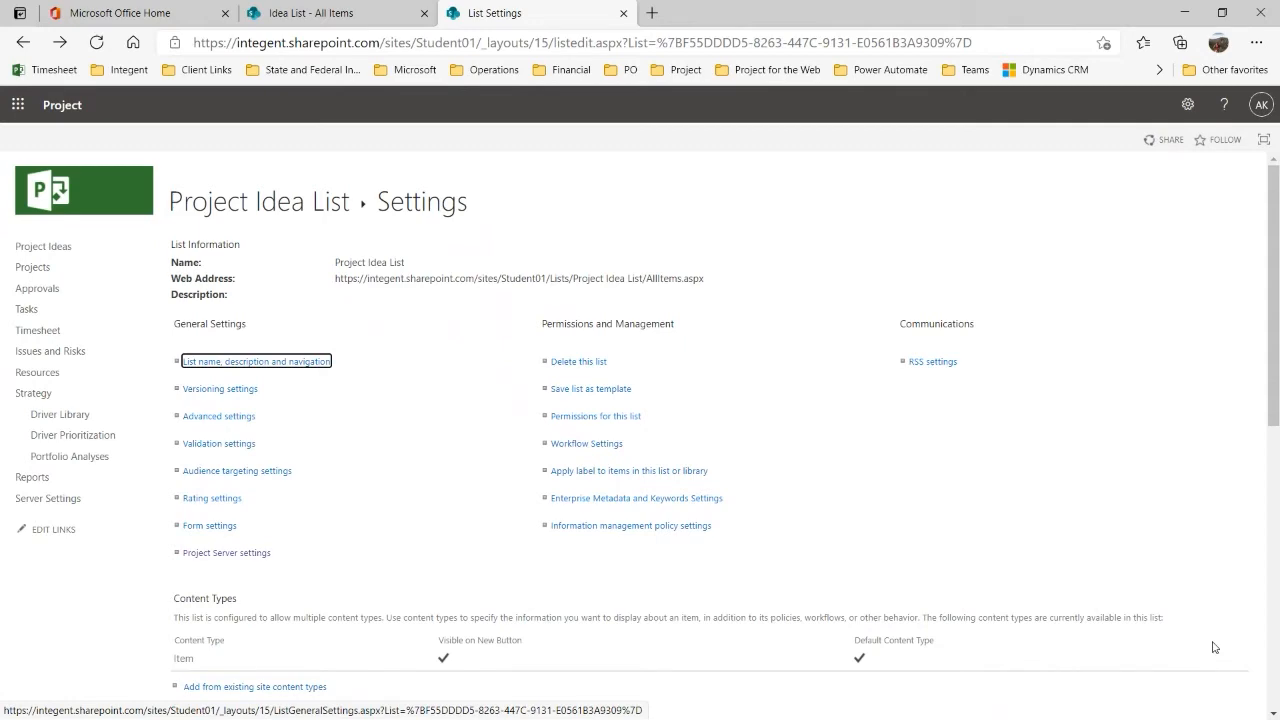
# Step: Look over the remaining columns in the list settings and return to the Project Idea List
pyautogui.scroll(-3, 433, 437)
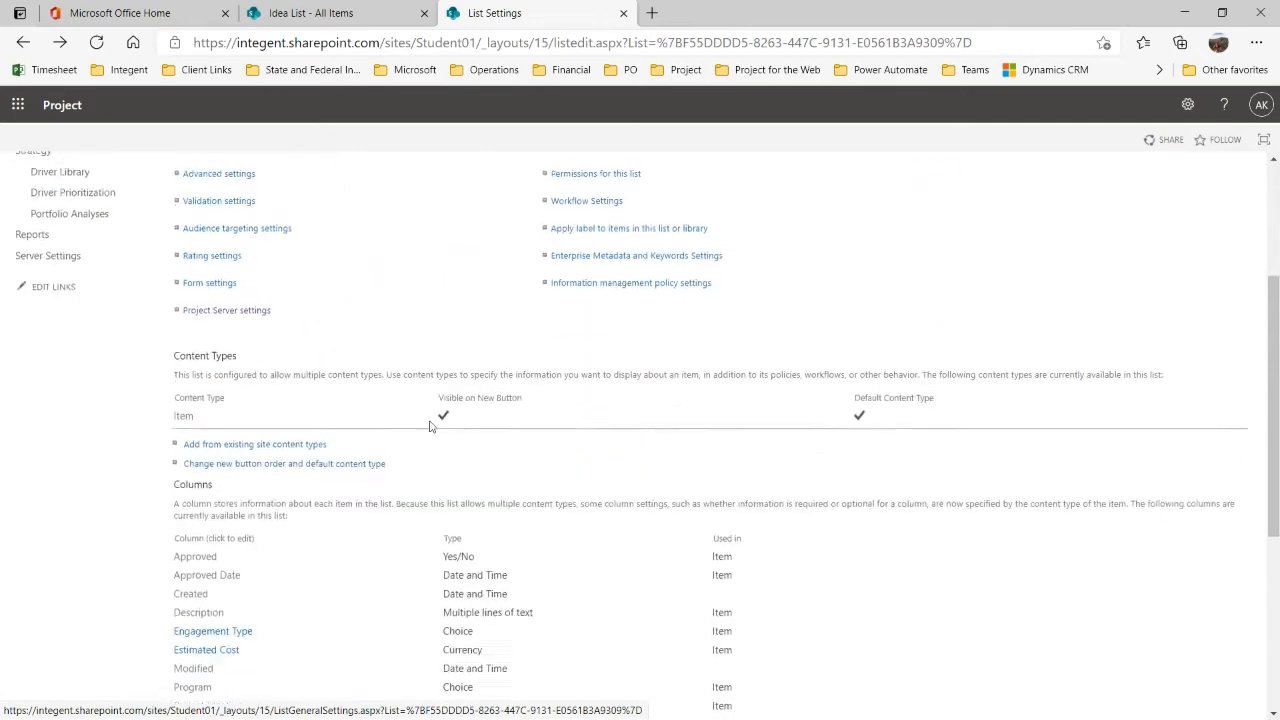
pyautogui.scroll(-1, 196, 555)
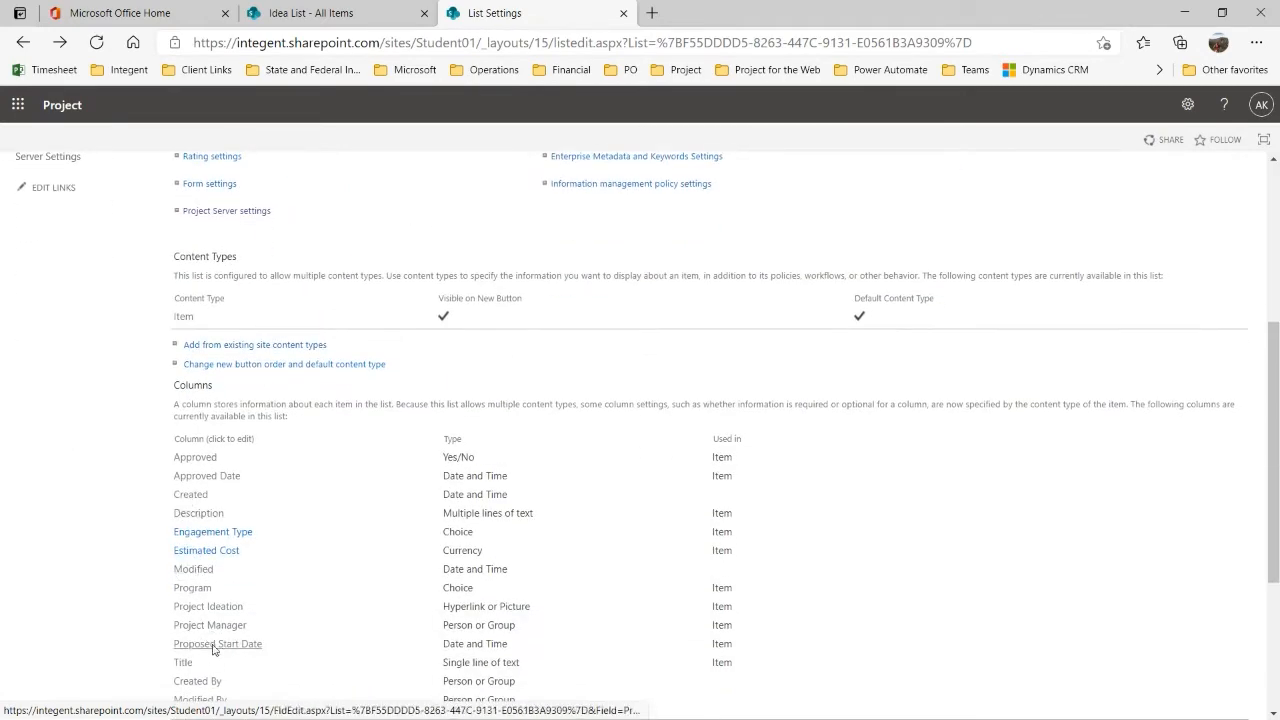
pyautogui.scroll(4, 364, 600)
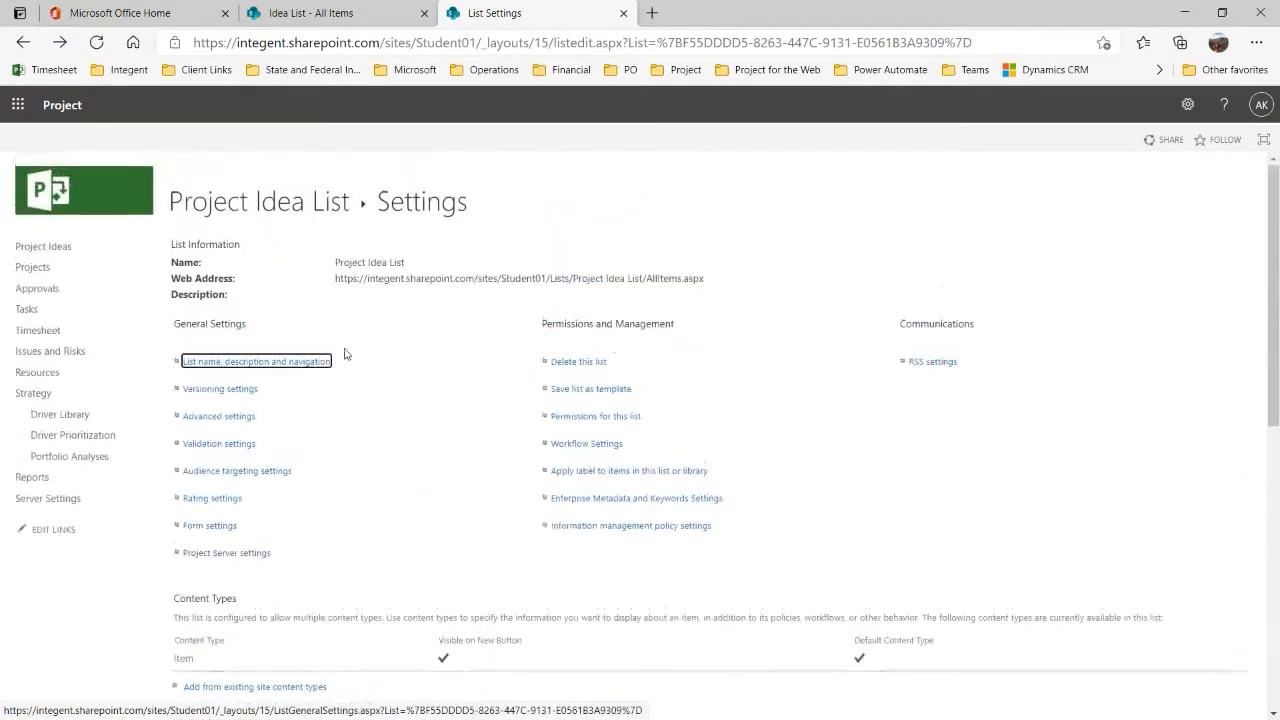
pyautogui.click(267, 214)
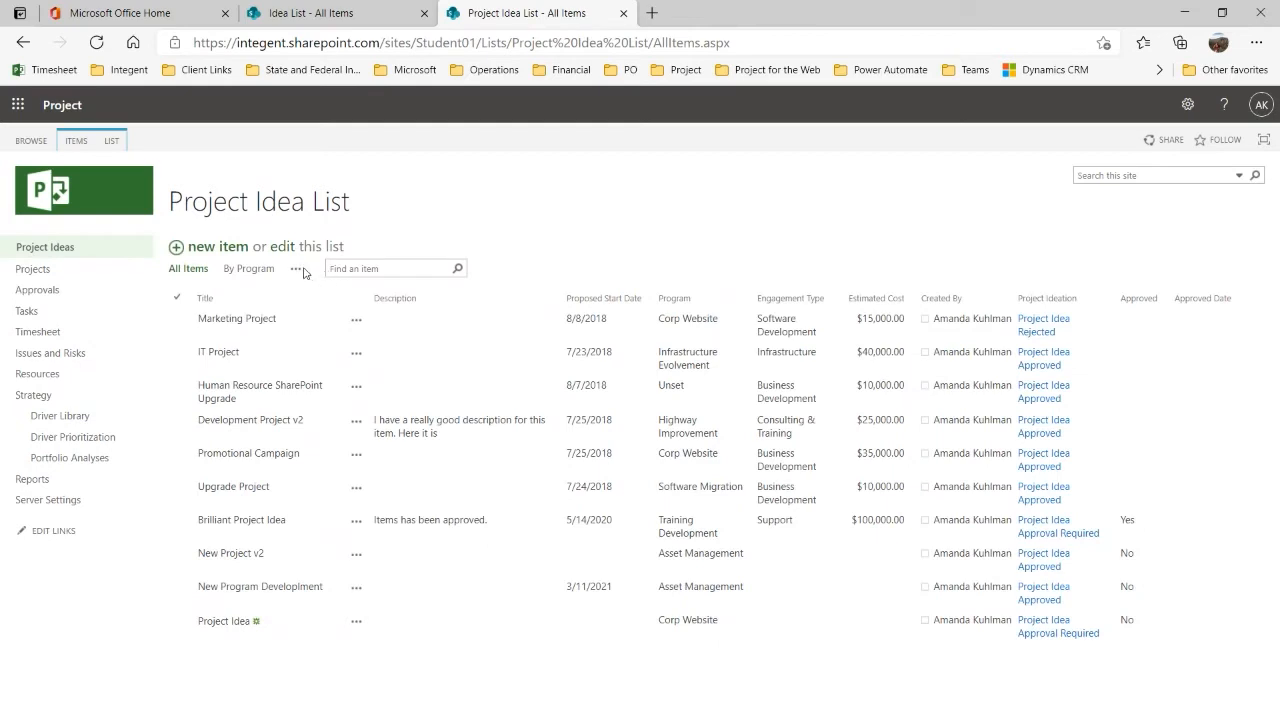
# Step: Start a new item in the Project Idea List and review its Program and Engagement Type choices
pyautogui.click(201, 247)
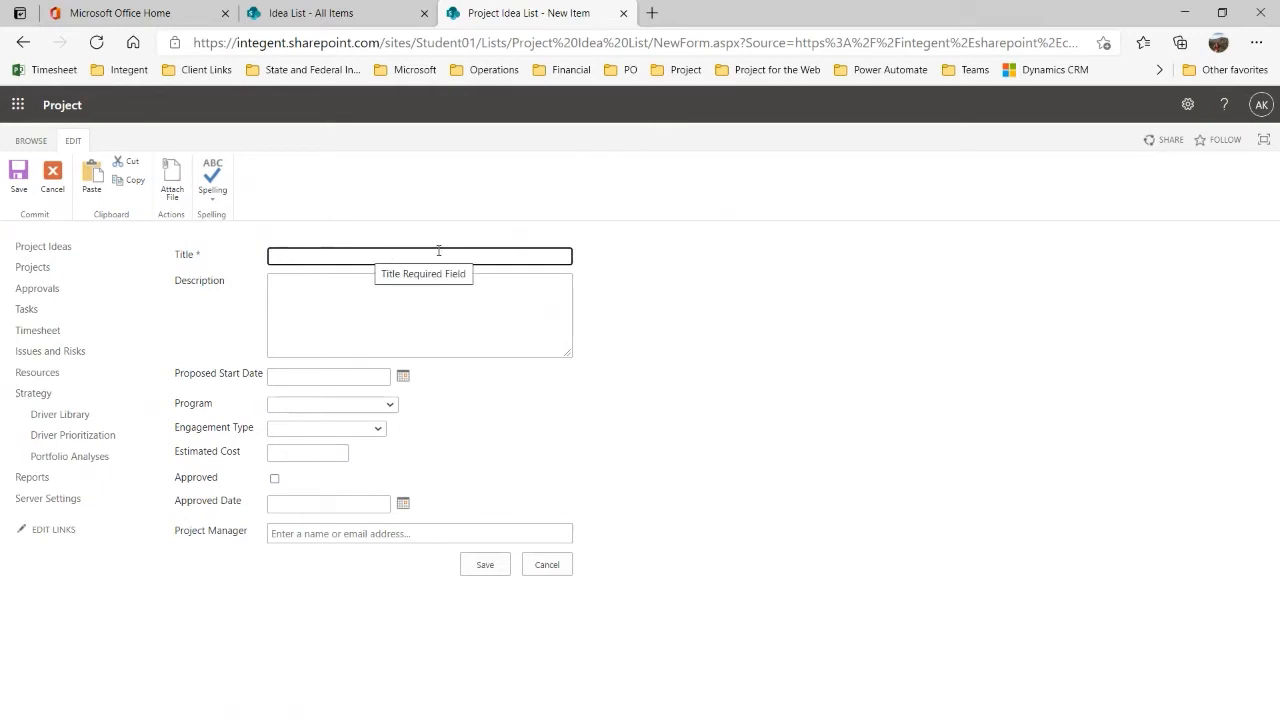
pyautogui.click(330, 294)
pyautogui.click(309, 377)
pyautogui.click(392, 406)
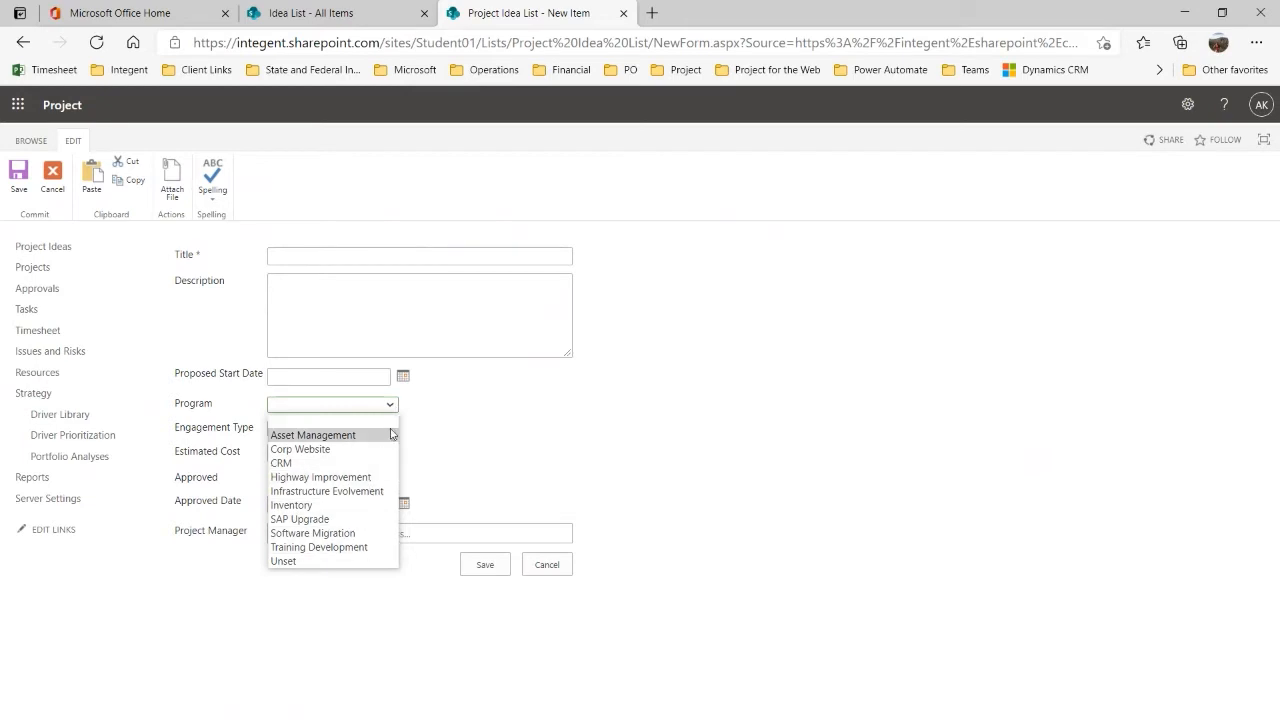
pyautogui.click(391, 405)
pyautogui.click(381, 428)
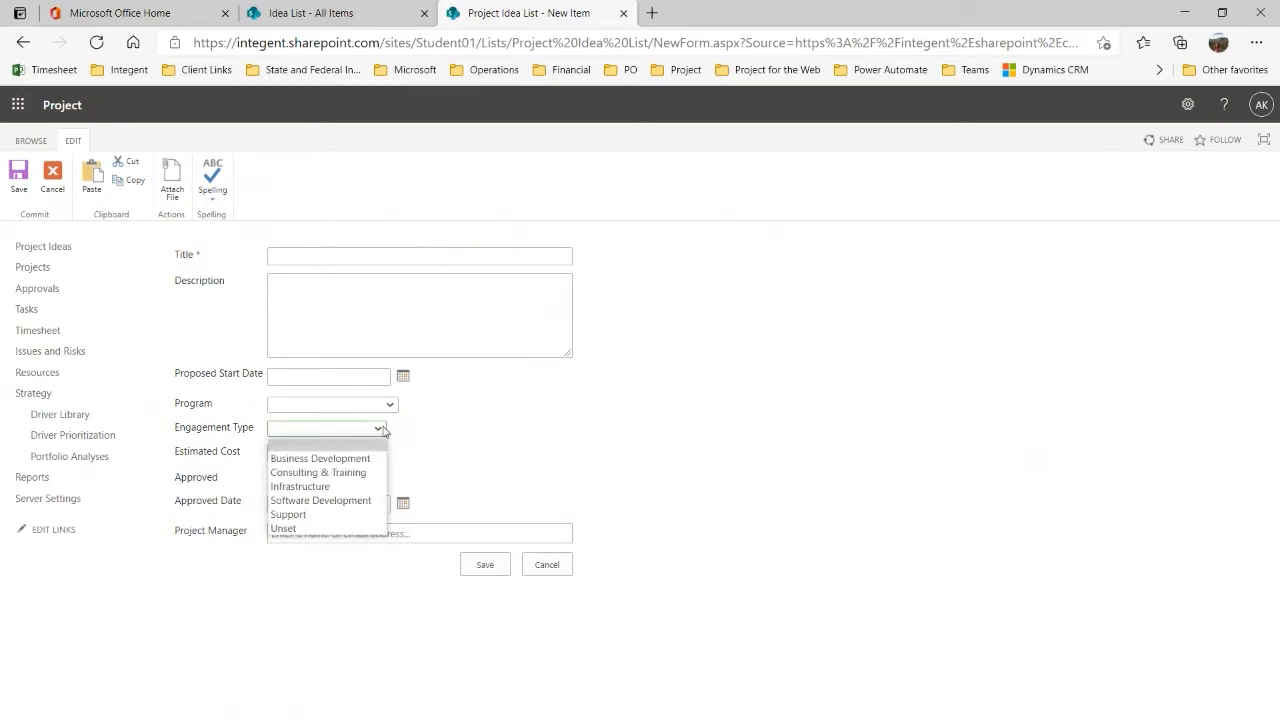
pyautogui.click(381, 428)
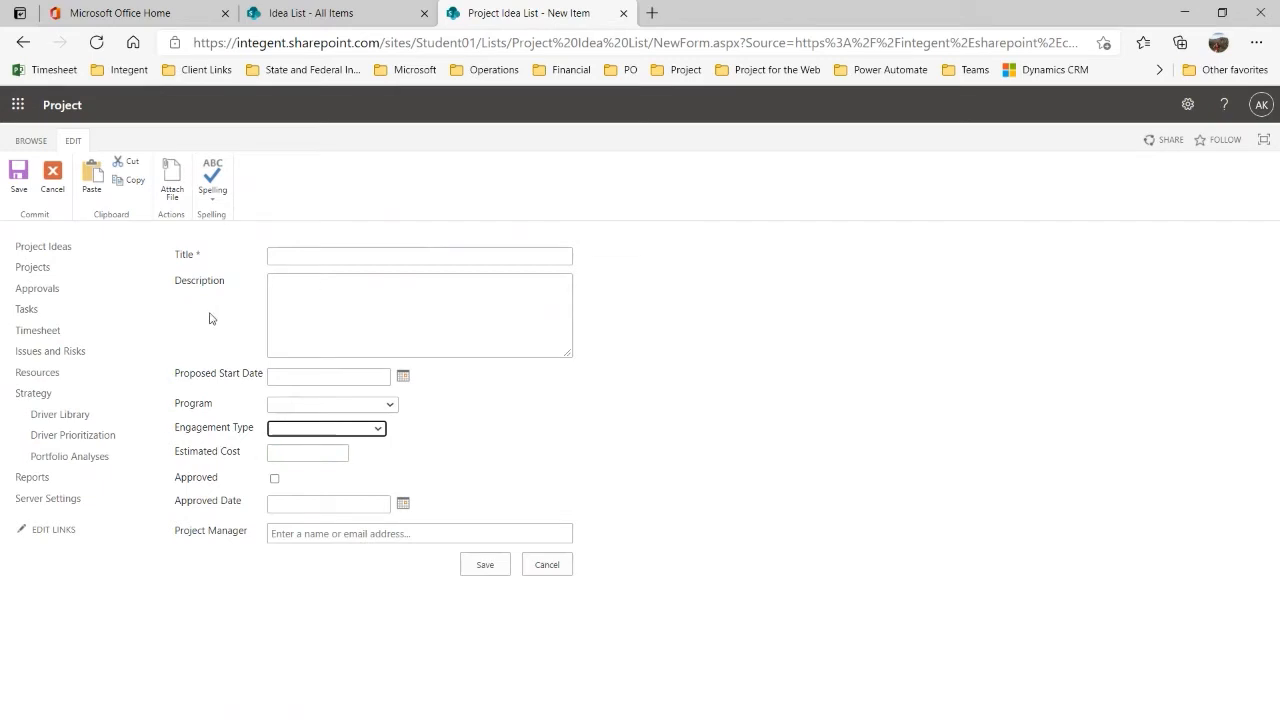
# Step: Enter "Project Online Deploymeny Project" as the new item's title
pyautogui.click(292, 258)
pyautogui.write('Project Online Deploymen')
pyautogui.press('BackSpace')
pyautogui.press('BackSpace')
pyautogui.press('BackSpace')
pyautogui.press('BackSpace')
pyautogui.press('BackSpace')
pyautogui.write('loymeny Project')
pyautogui.press('Tab')
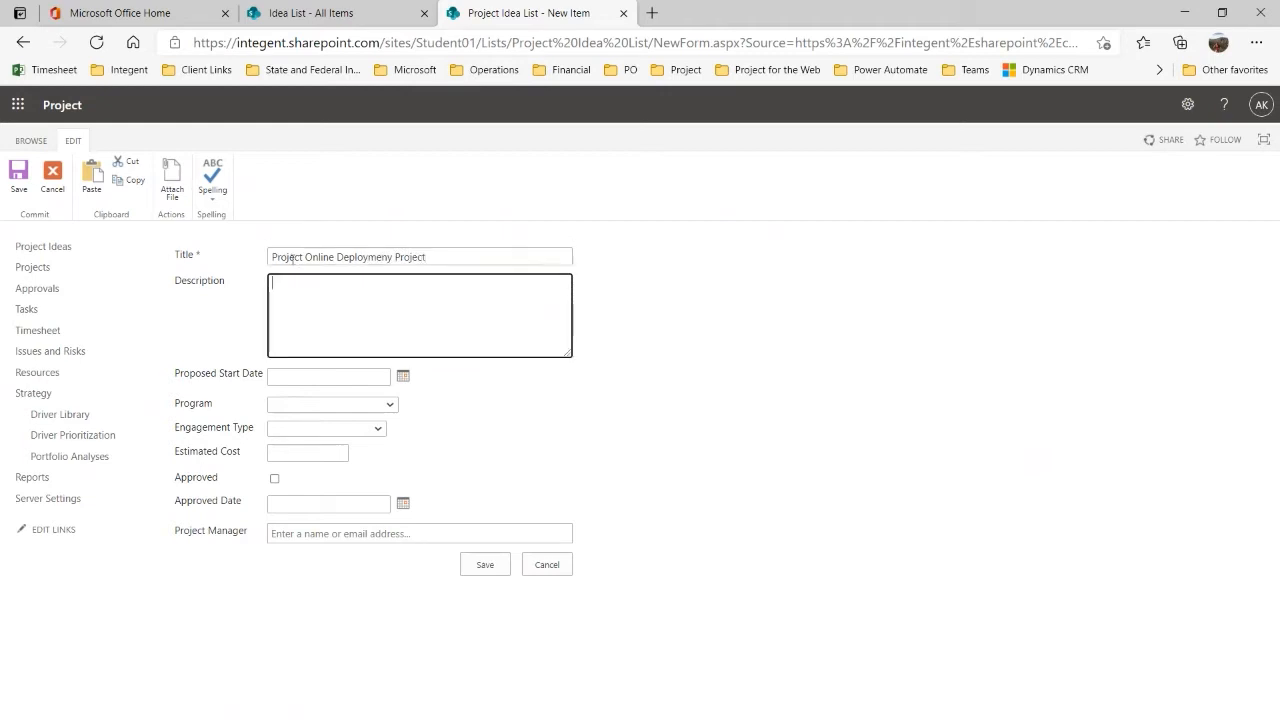
# Step: Describe the item as "Client wants to deploy for 250 users." and set the proposed start date to 6/1/2021
pyautogui.write('Client wants to deploy for 250 users')
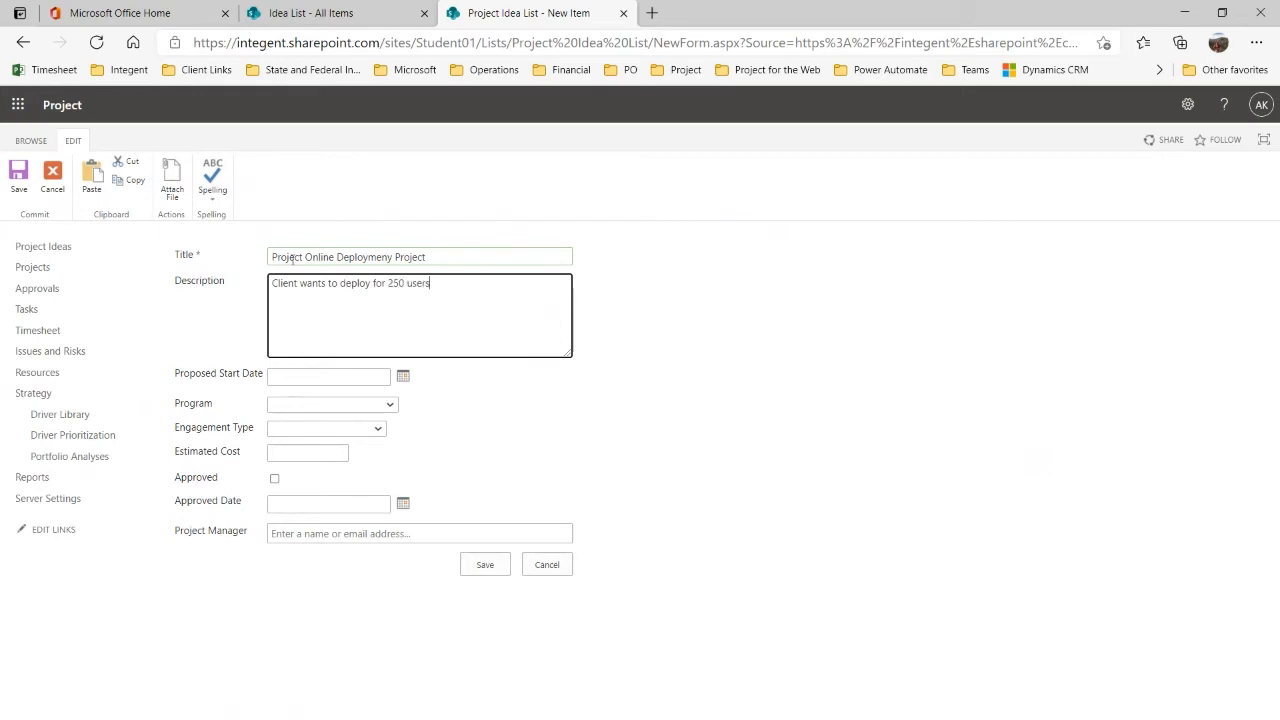
pyautogui.write('.')
pyautogui.click(399, 377)
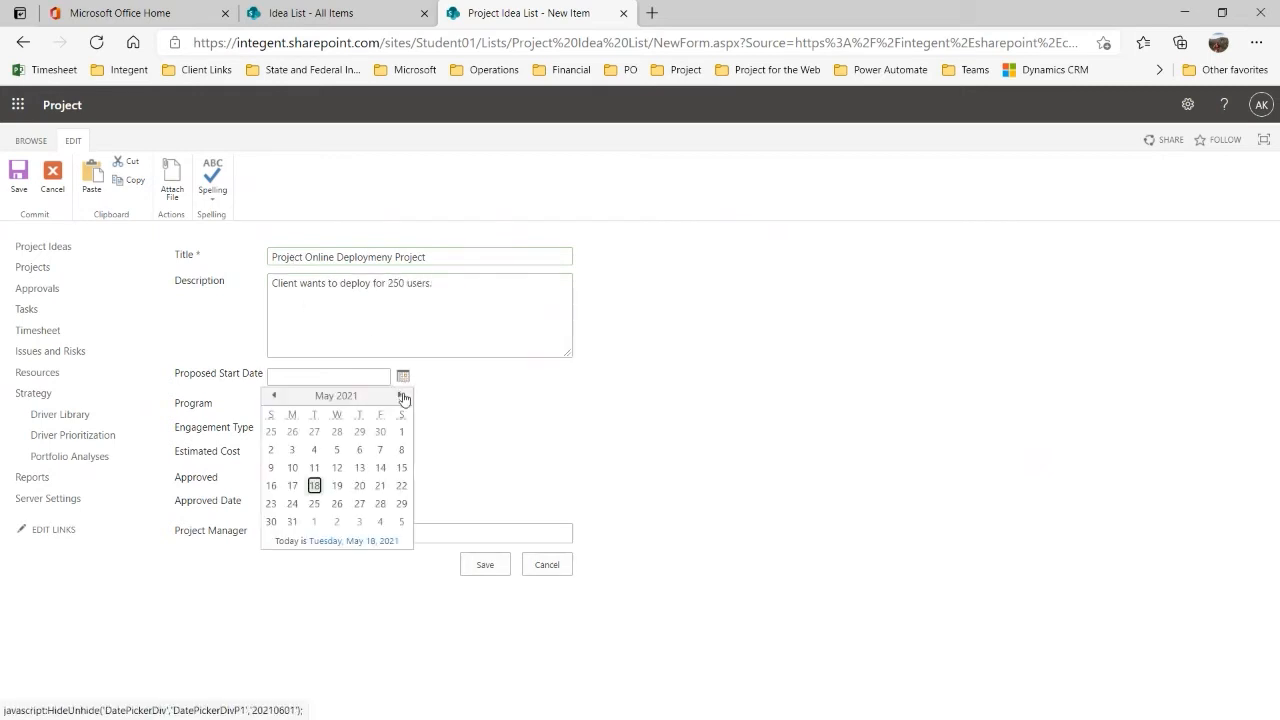
pyautogui.click(313, 522)
# Step: Set the new idea's program to Training Development and its engagement type to Consulting & Training
pyautogui.click(385, 408)
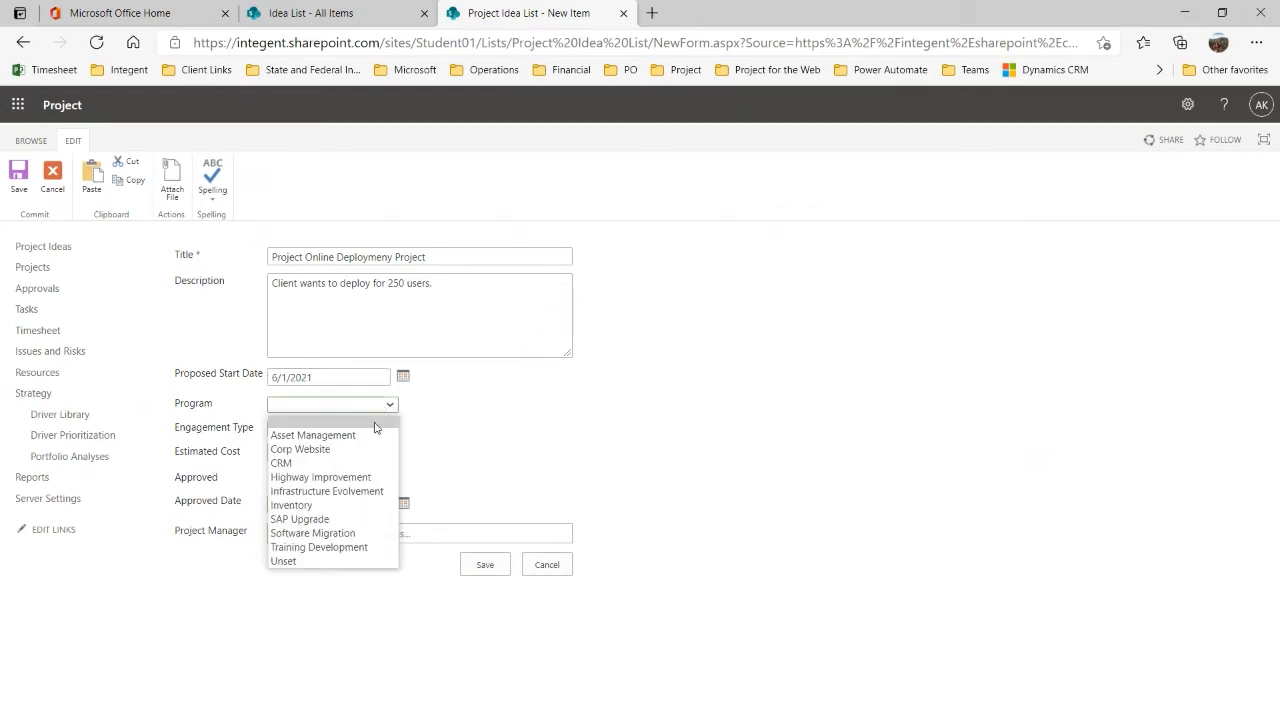
pyautogui.click(356, 452)
pyautogui.click(369, 408)
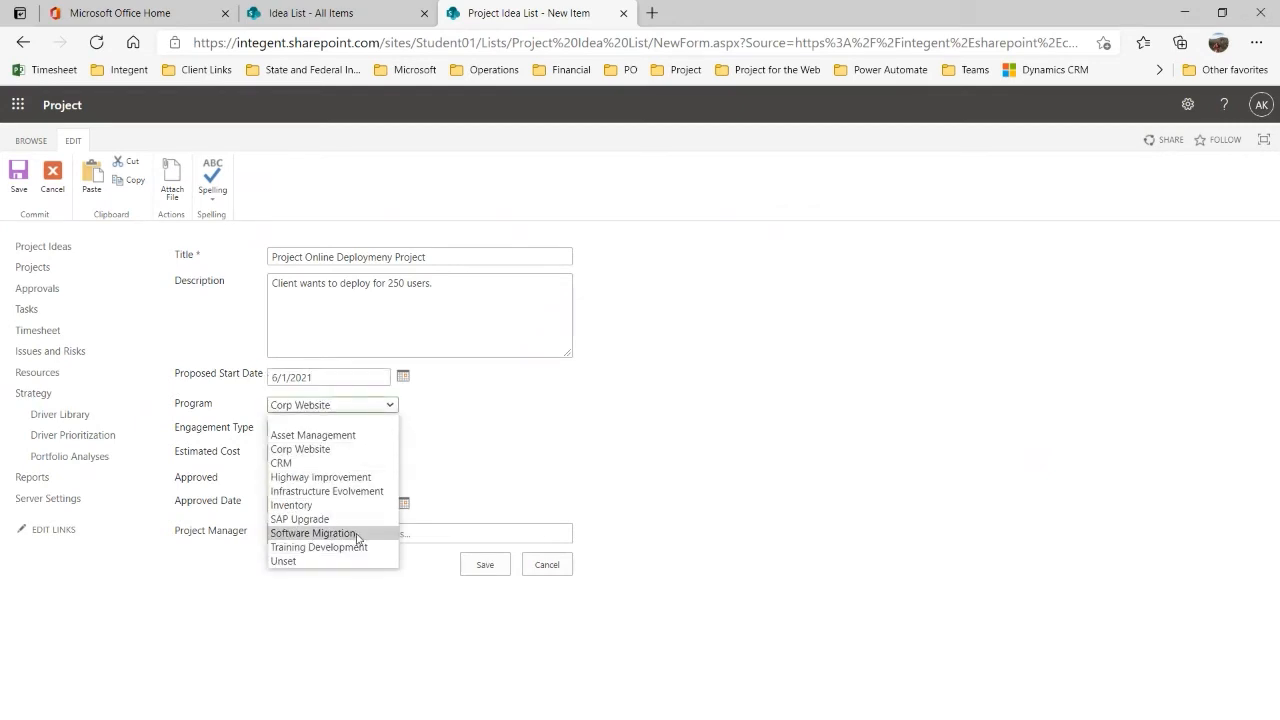
pyautogui.click(357, 547)
pyautogui.click(347, 429)
pyautogui.click(340, 472)
# Step: Enter an estimated cost of 50000 and save the new project idea
pyautogui.click(335, 454)
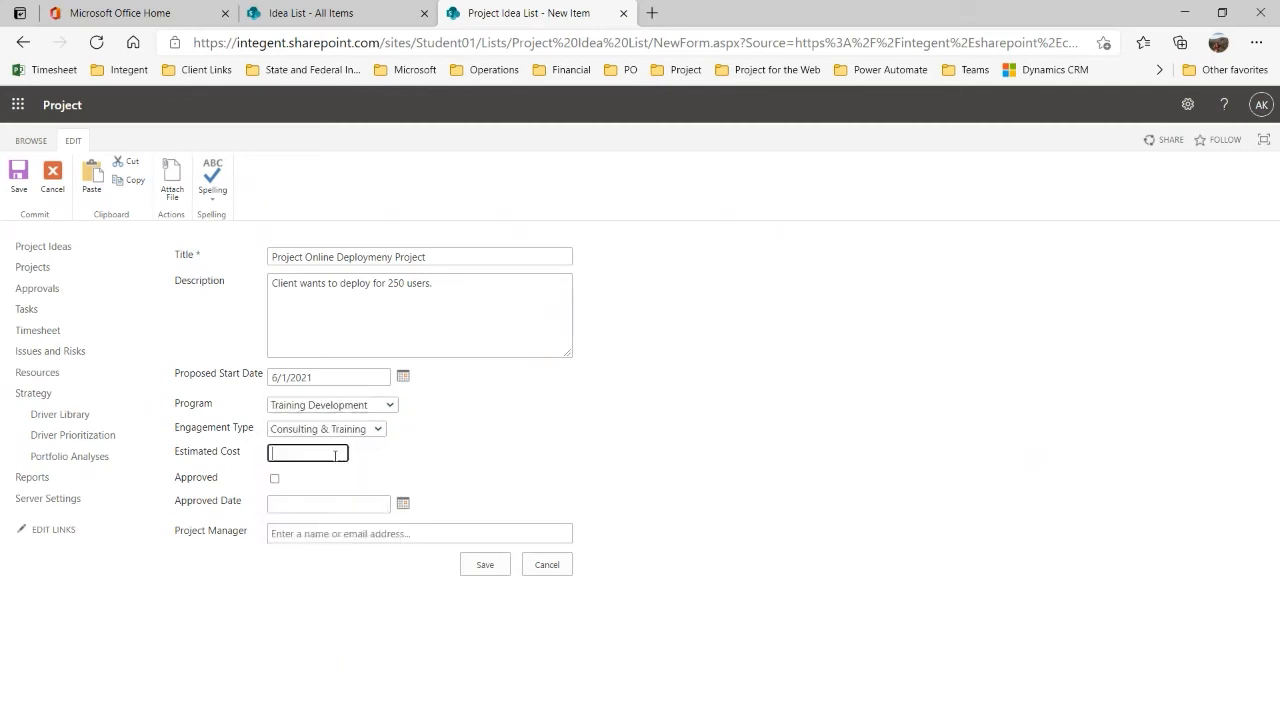
pyautogui.write('50000')
pyautogui.click(485, 565)
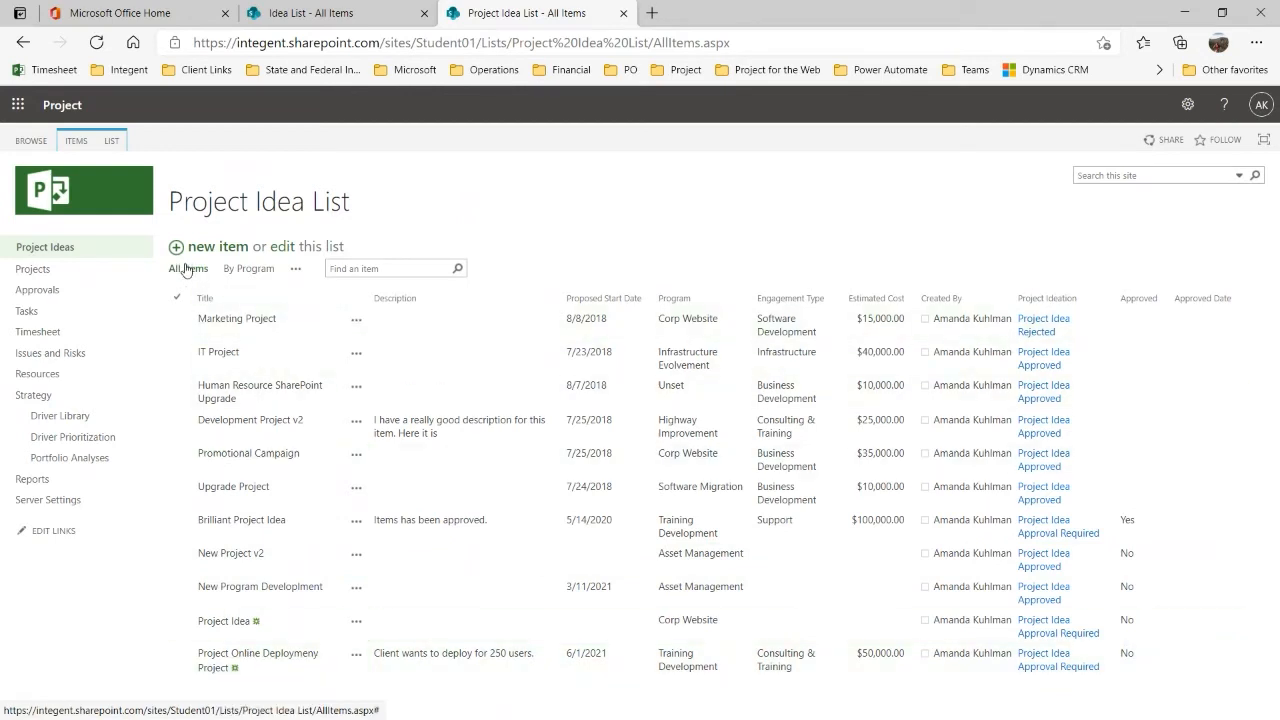
# Step: View the Project Idea List grouped by program and return to the view of all items
pyautogui.click(257, 272)
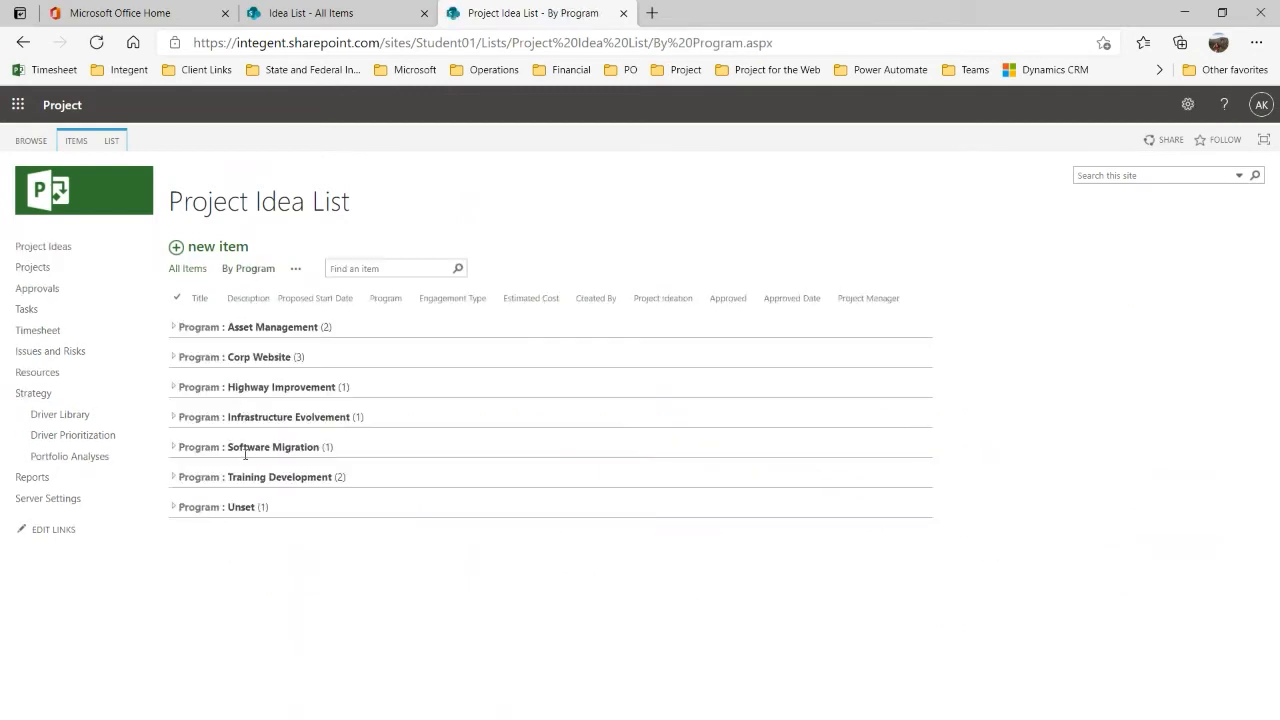
pyautogui.click(186, 272)
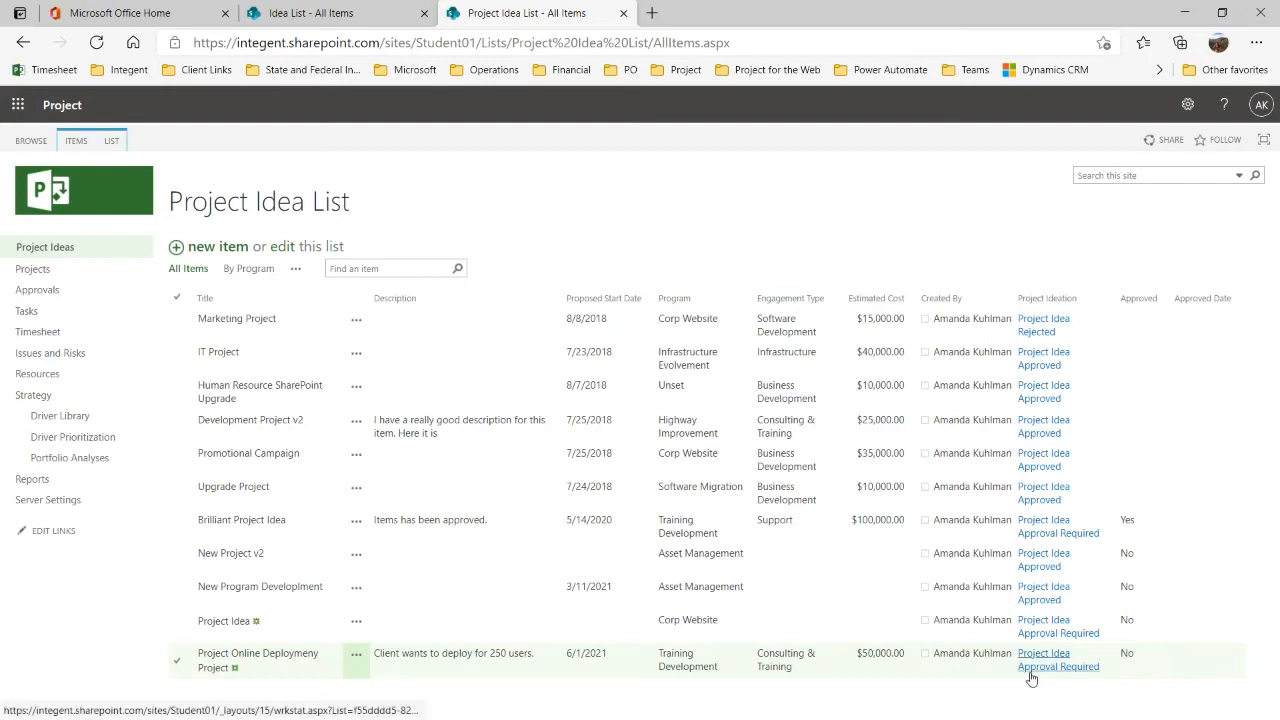
pyautogui.moveTo(378, 203); pyautogui.dragTo(173, 202)
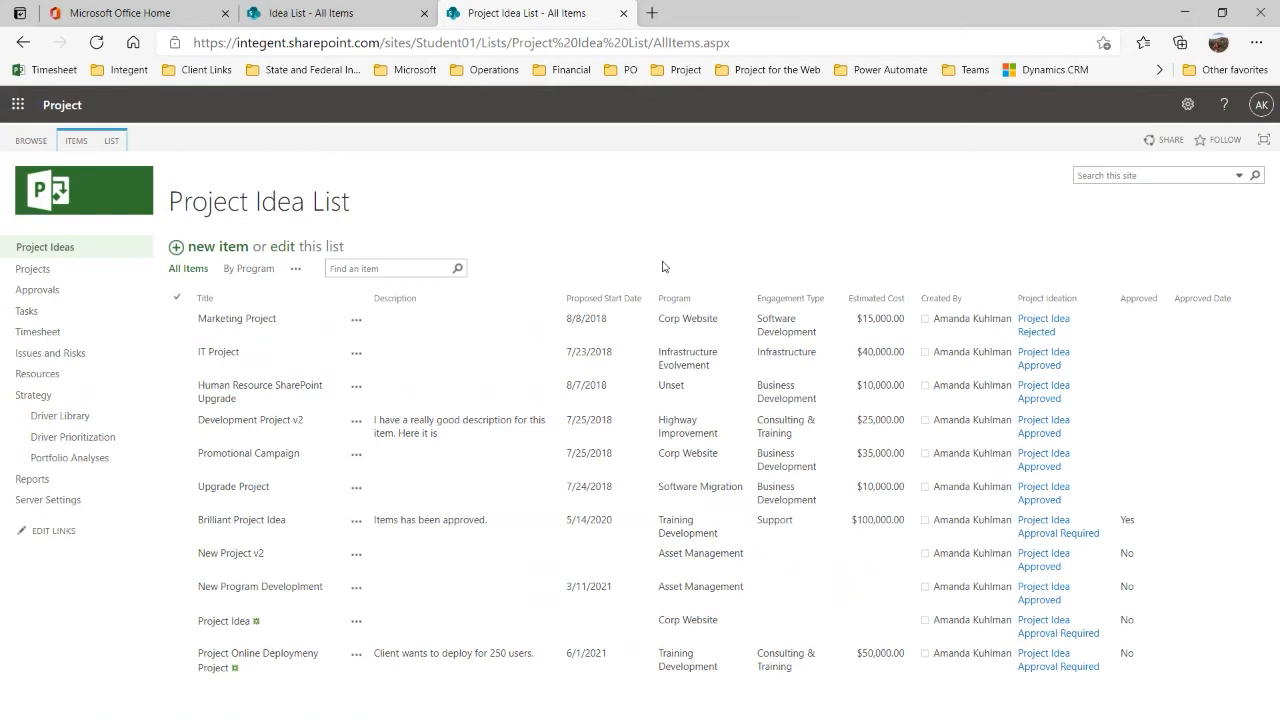
# Step: Look over the Project Center, the portfolio analyses and the other site's Idea List, and return to the Project Idea List
pyautogui.click(69, 269)
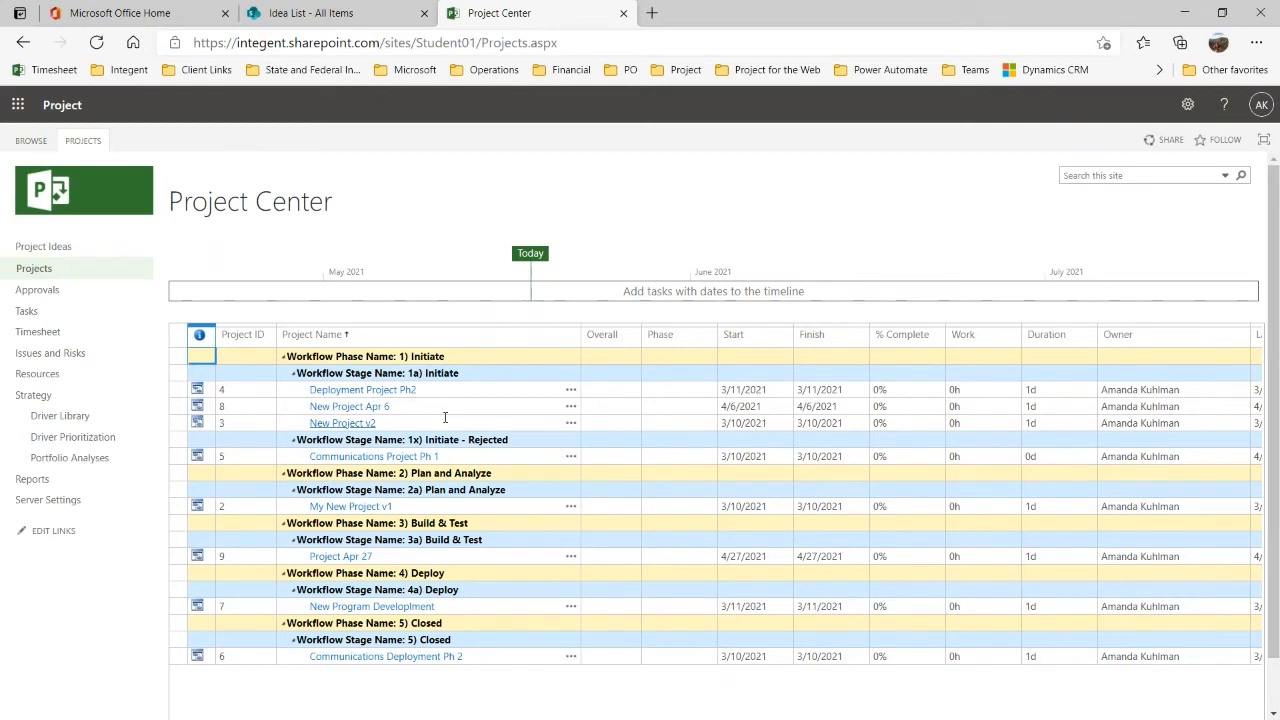
pyautogui.click(79, 462)
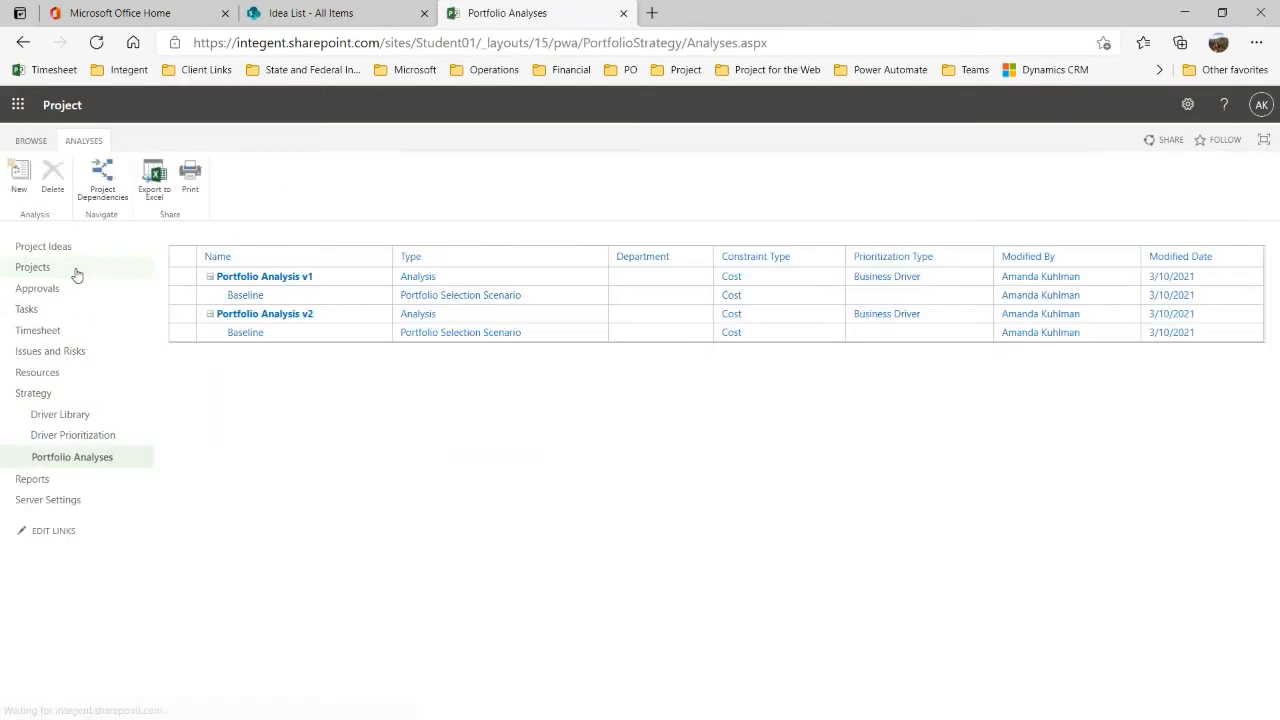
pyautogui.click(76, 274)
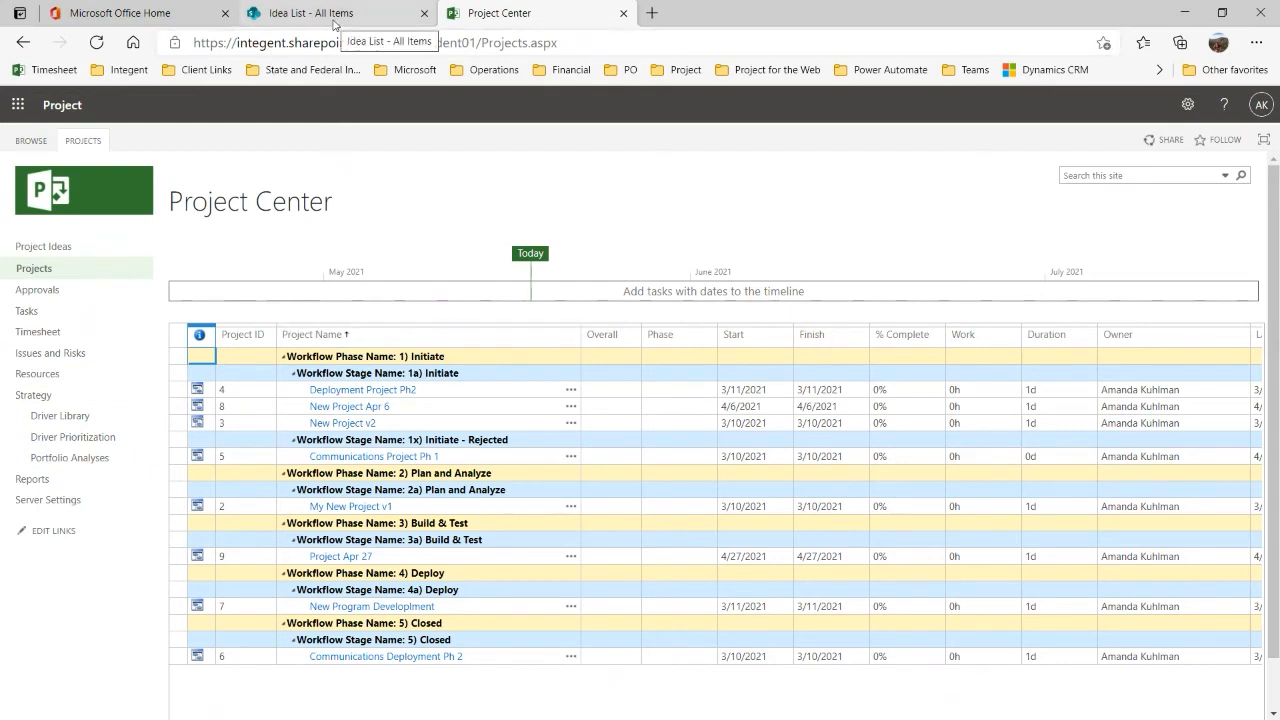
pyautogui.click(334, 14)
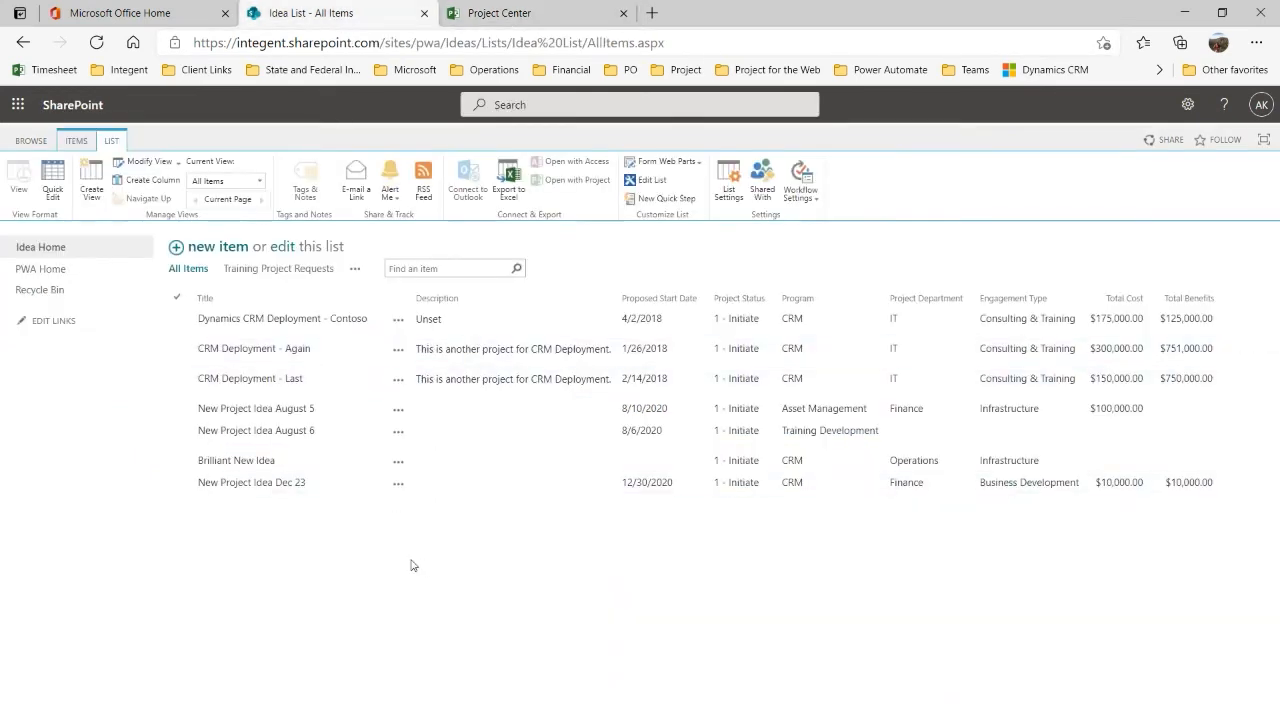
pyautogui.click(543, 10)
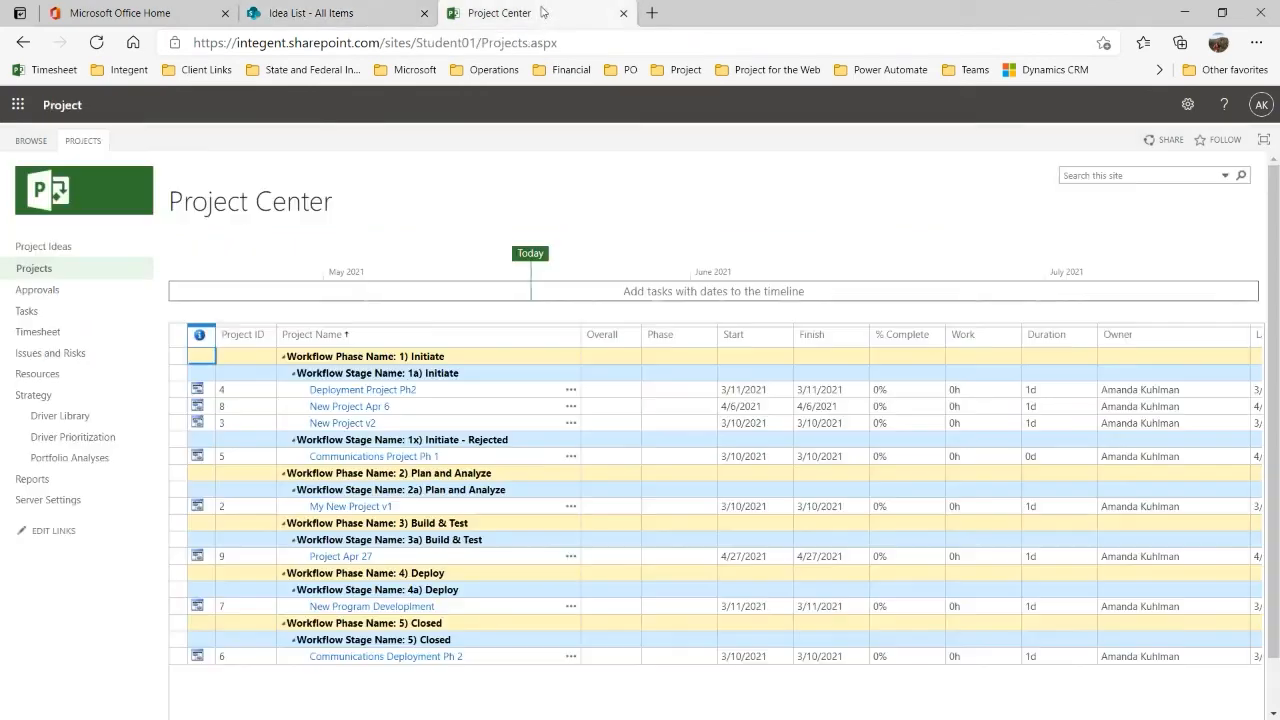
pyautogui.click(66, 249)
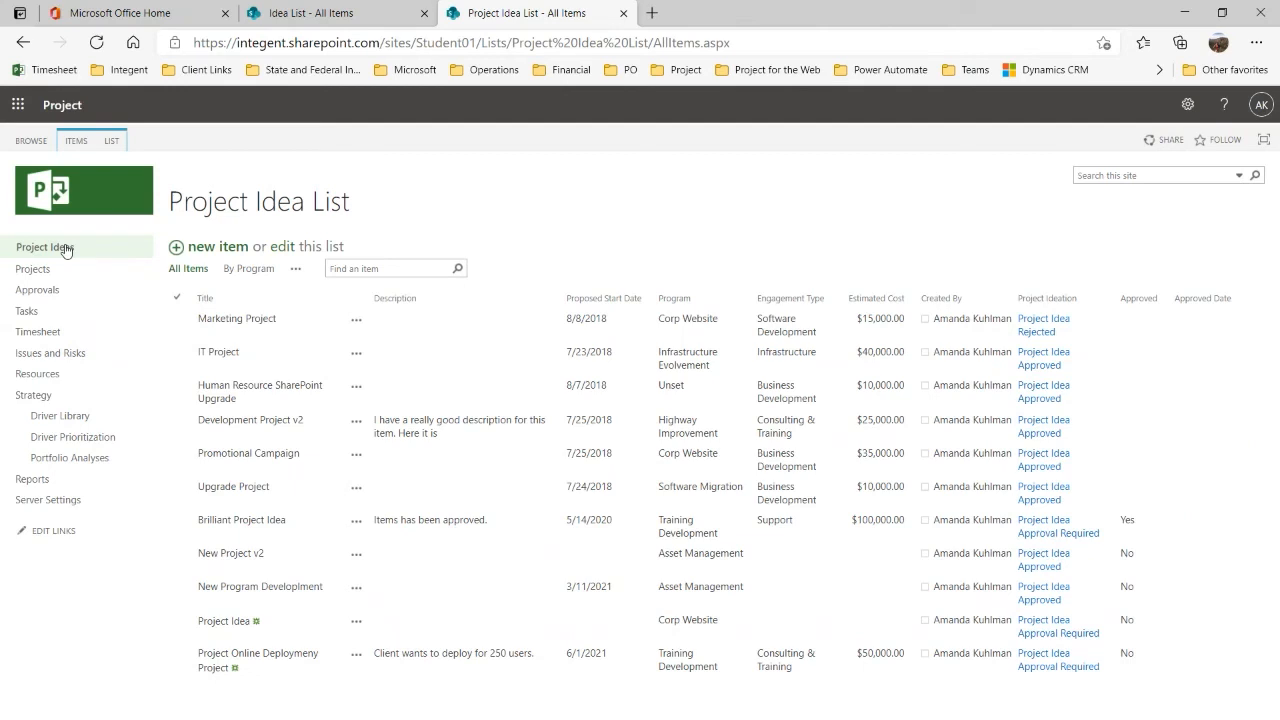
# Step: Select the Project Online Deploymeny Project idea and read its new-idea notification and assigned approval task in the Outlook inbox
pyautogui.click(178, 666)
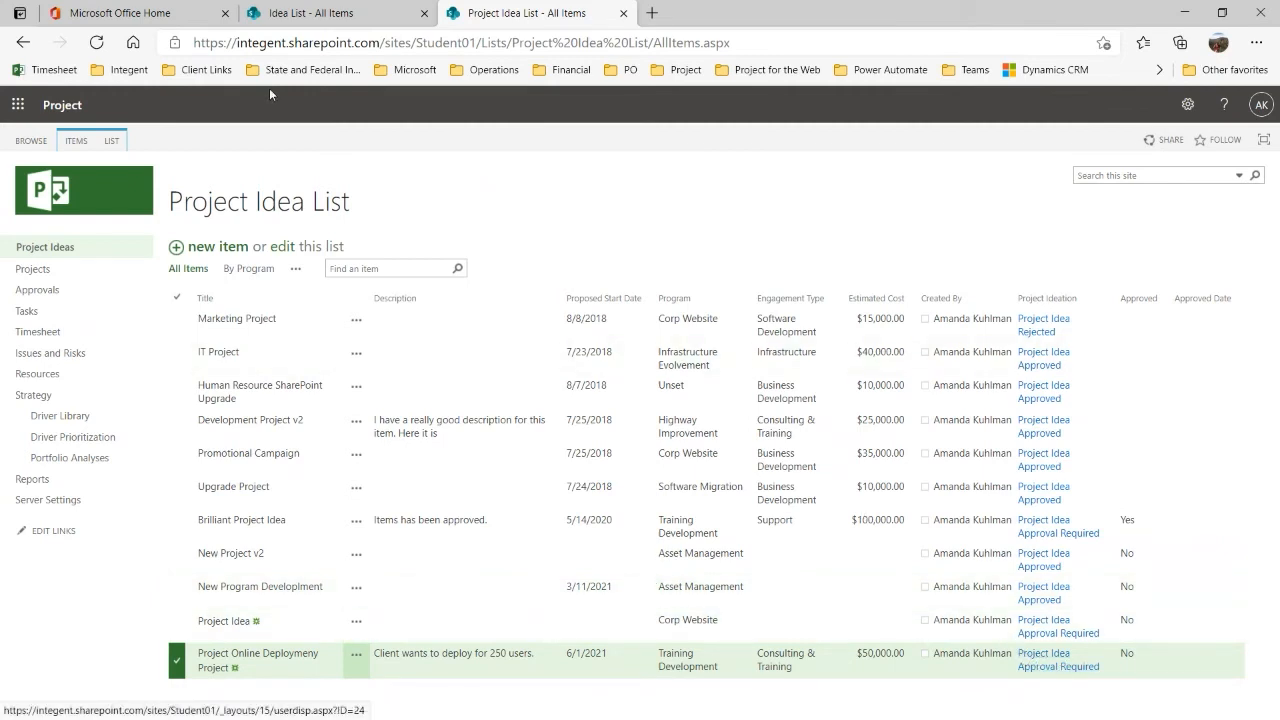
pyautogui.click(150, 14)
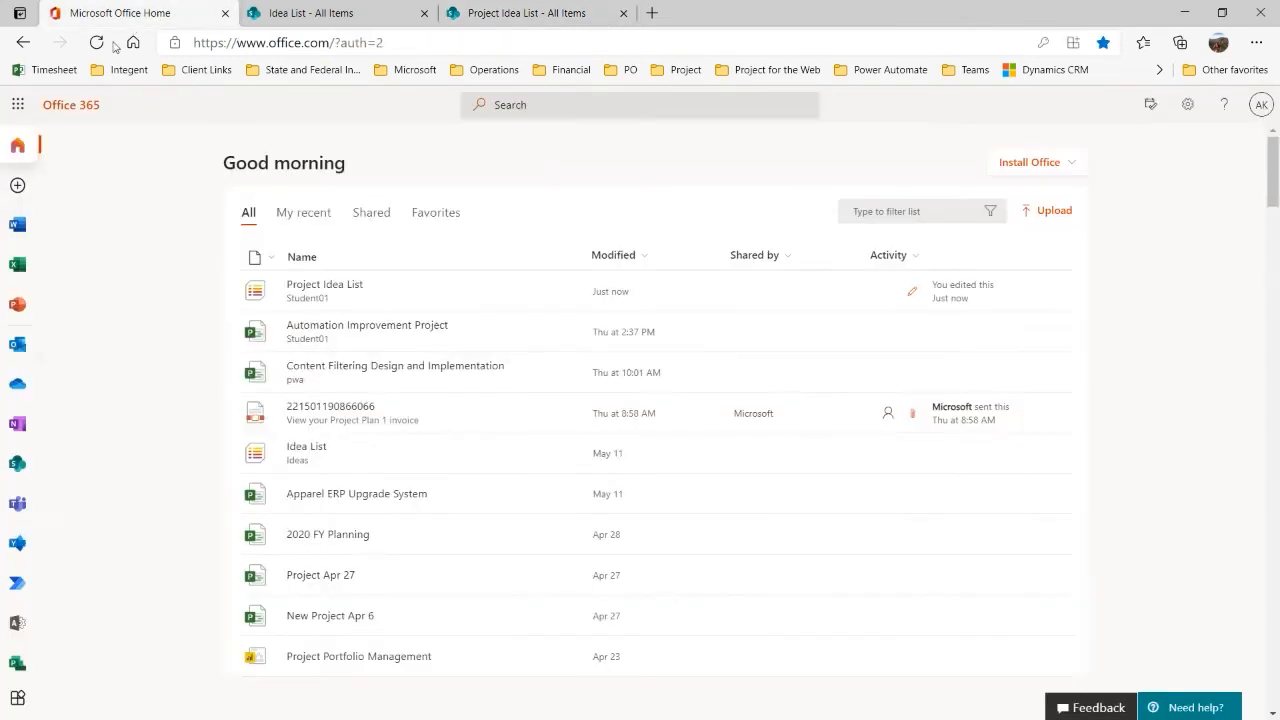
pyautogui.click(17, 345)
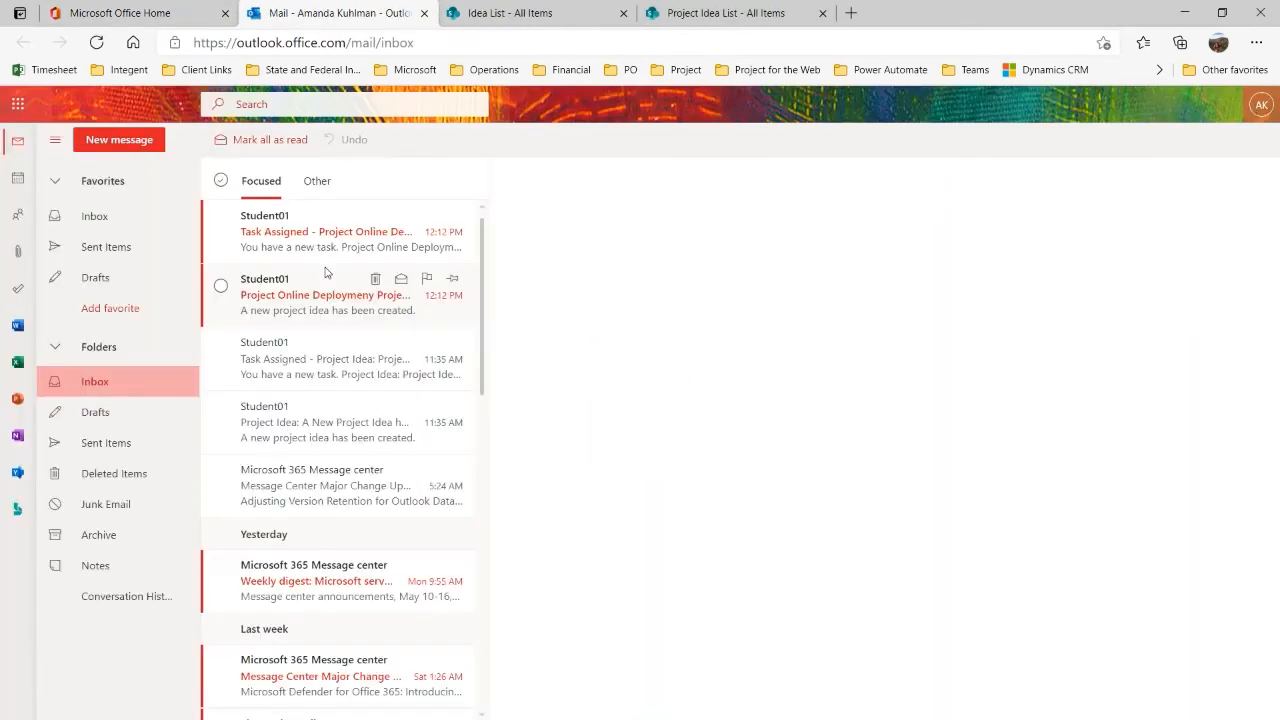
pyautogui.click(395, 316)
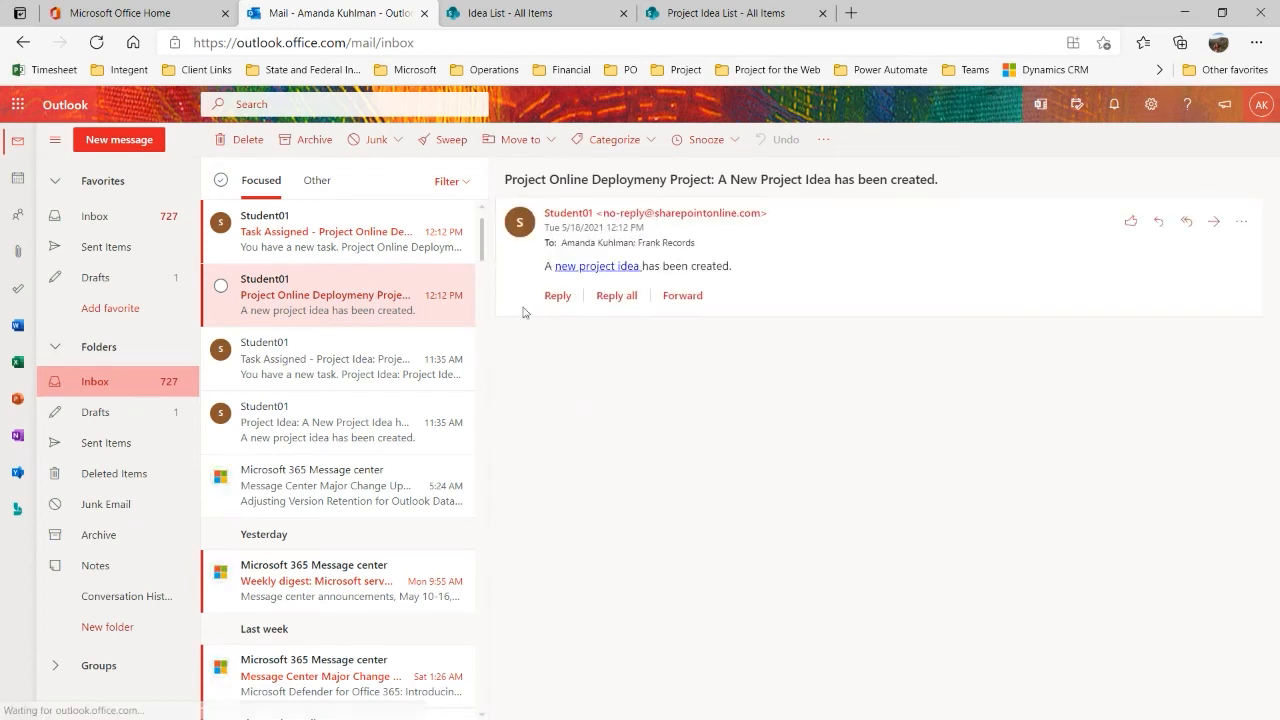
pyautogui.moveTo(738, 266); pyautogui.dragTo(546, 268)
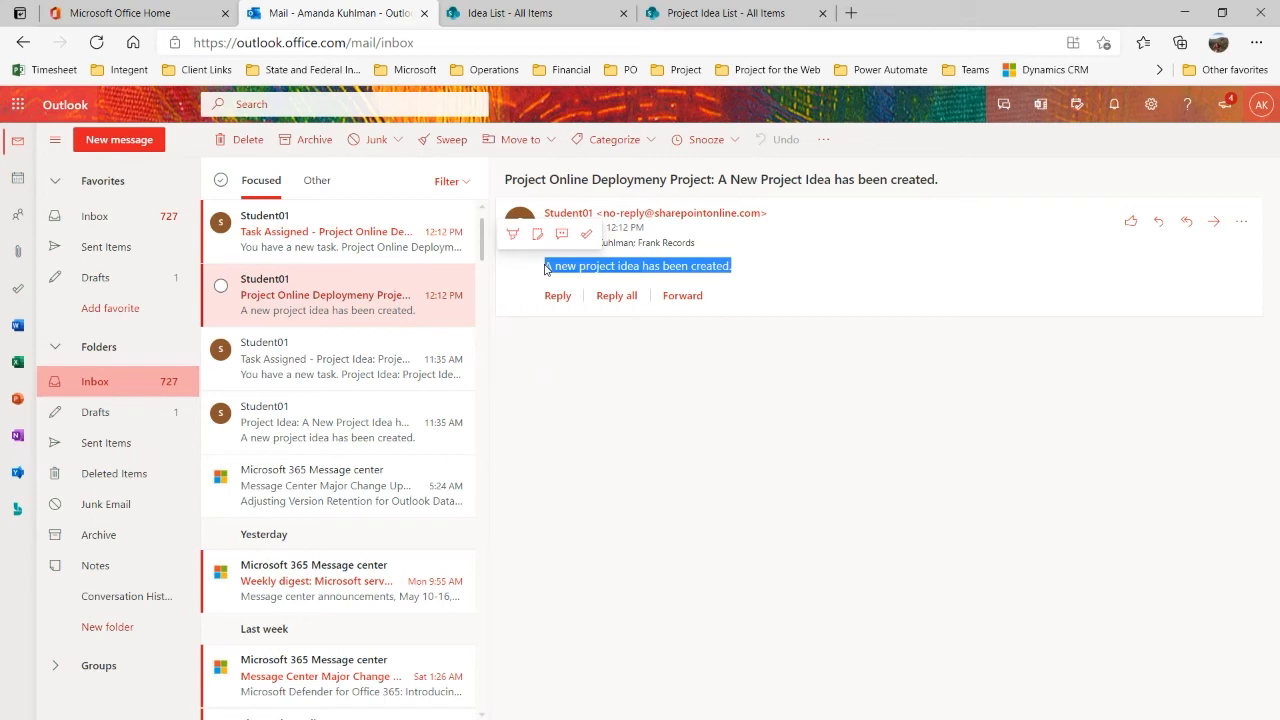
pyautogui.click(375, 222)
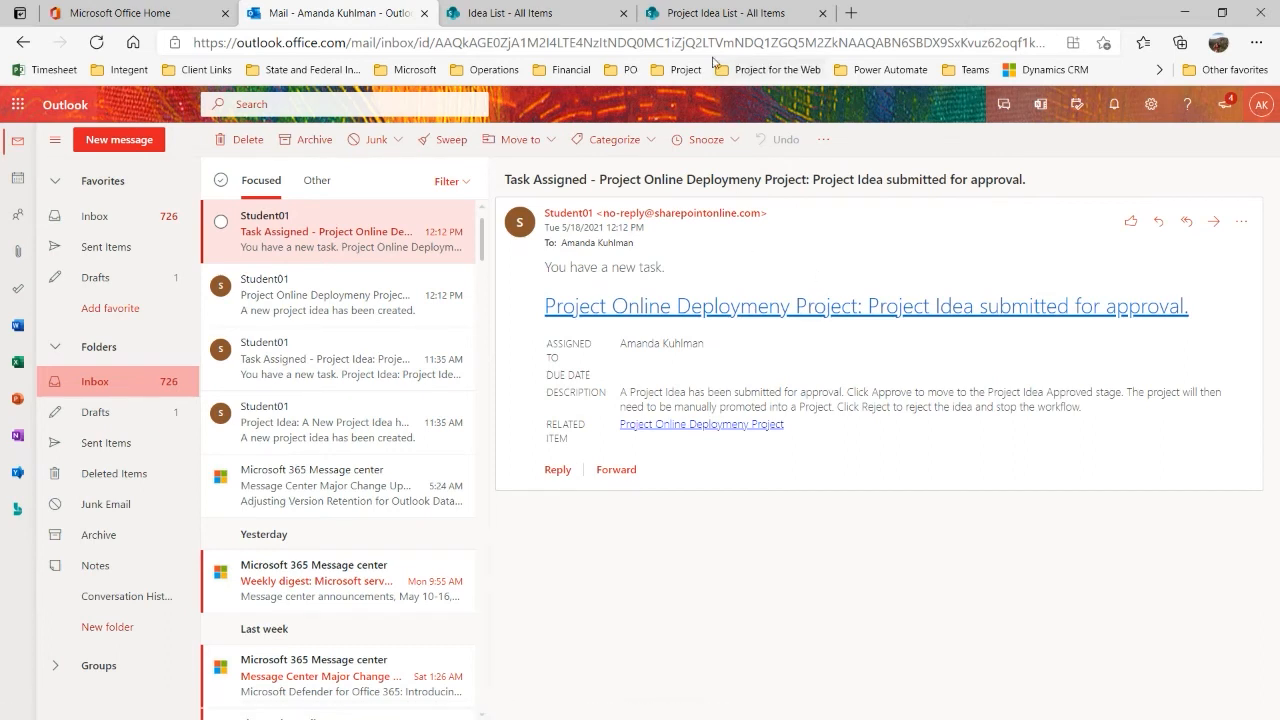
# Step: Return to the Project Idea List and start Create Projects for the Project Online Deploymeny Project idea
pyautogui.click(642, 14)
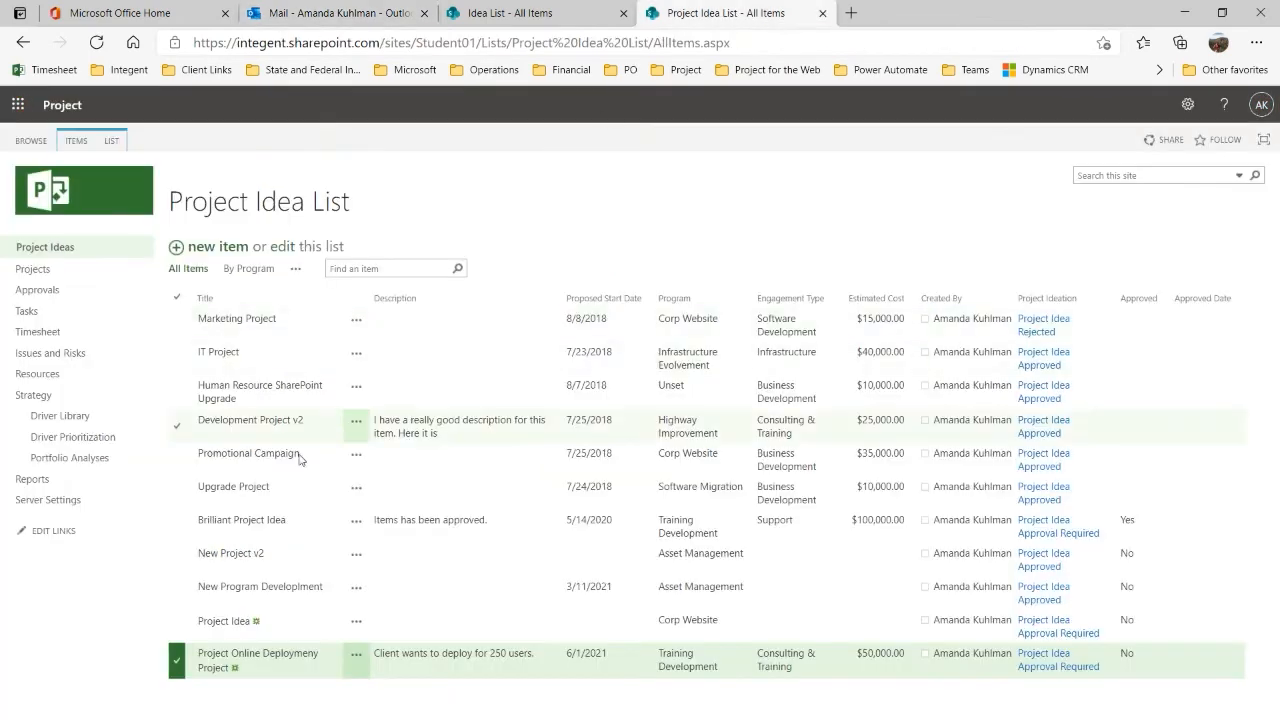
pyautogui.click(176, 660)
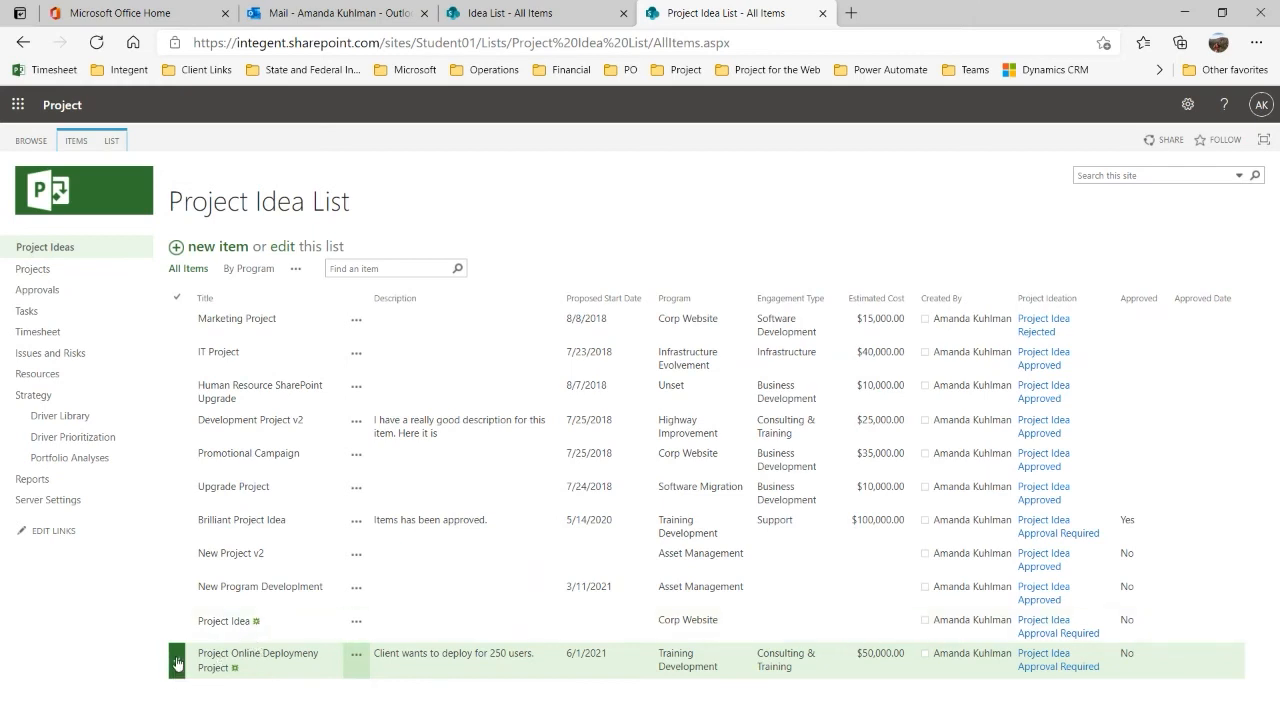
pyautogui.click(77, 144)
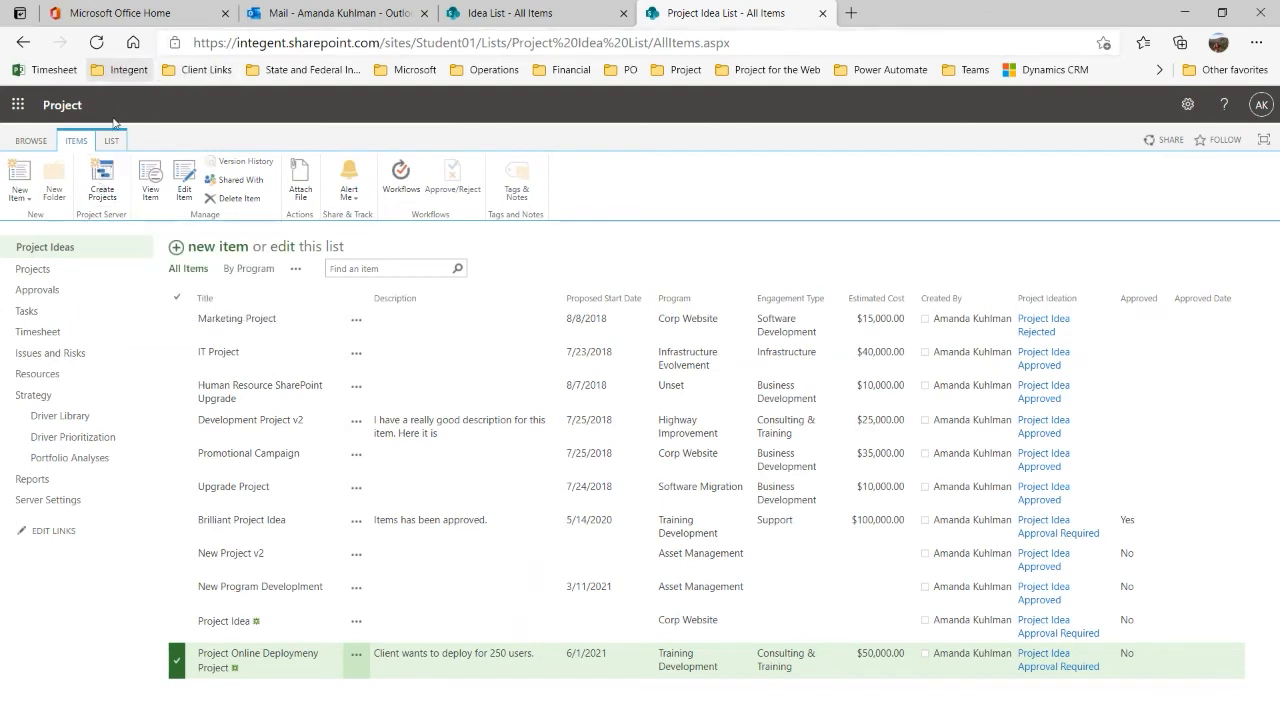
pyautogui.click(194, 43)
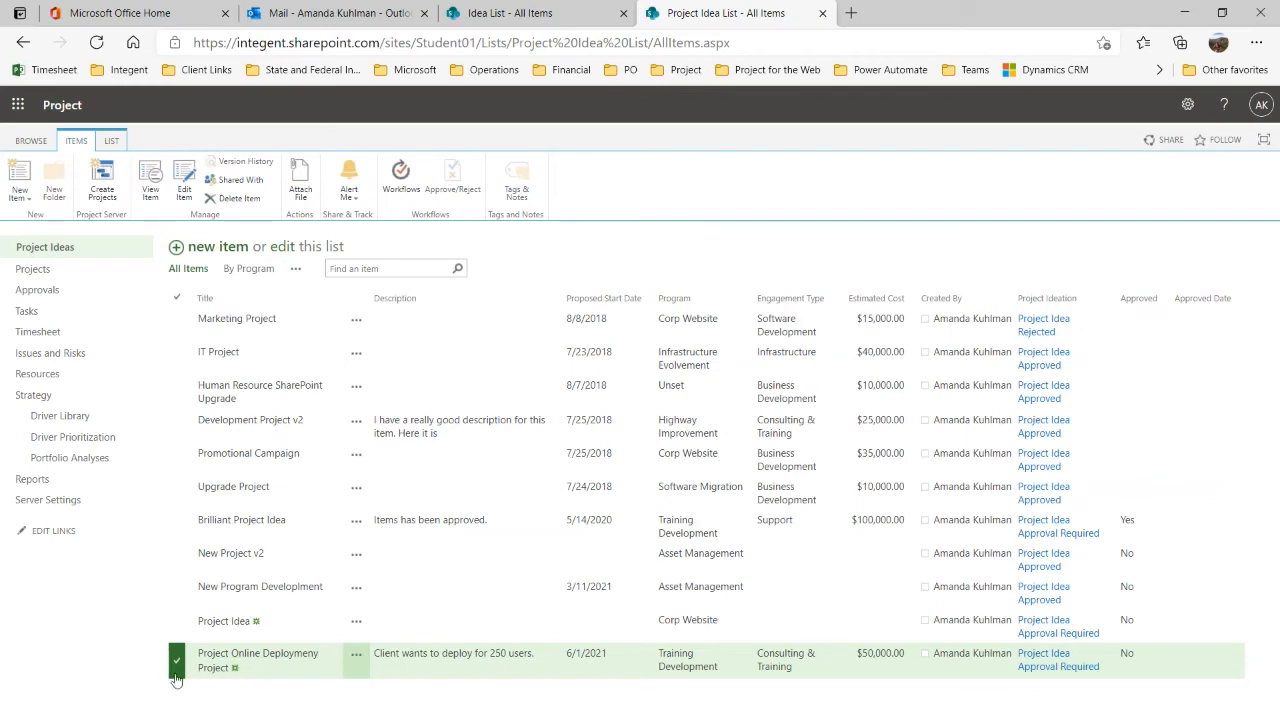
pyautogui.click(101, 176)
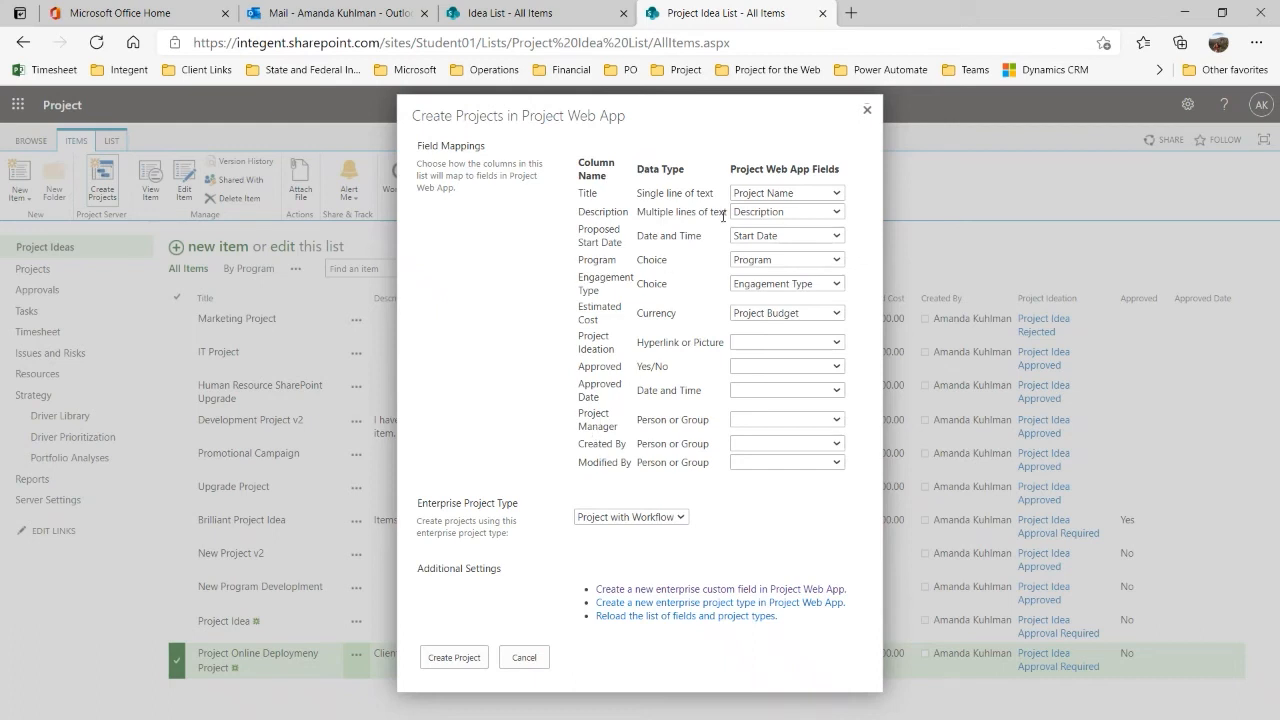
# Step: Review how the list columns map to Project Web App fields, including the columns left unmapped
pyautogui.moveTo(843, 172); pyautogui.dragTo(731, 172)
pyautogui.moveTo(595, 337); pyautogui.dragTo(638, 435)
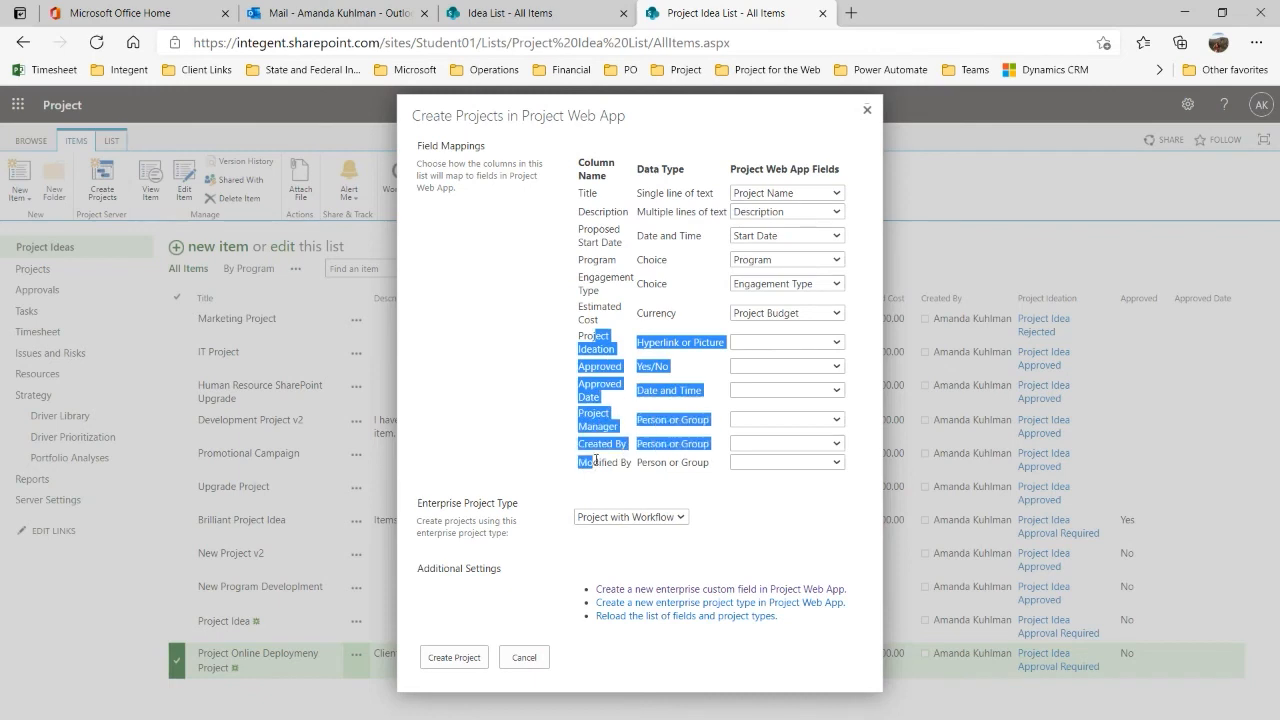
pyautogui.click(781, 352)
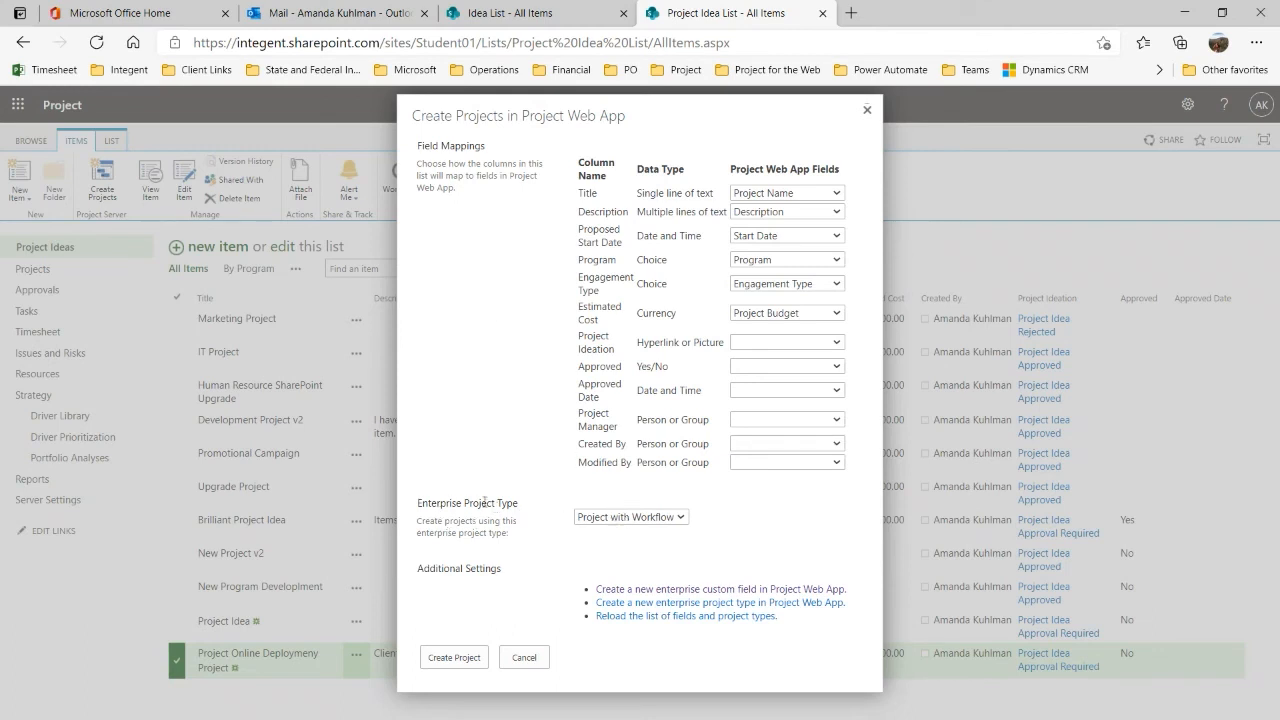
# Step: Choose Project with Workflow as the enterprise project type and create the project
pyautogui.click(679, 520)
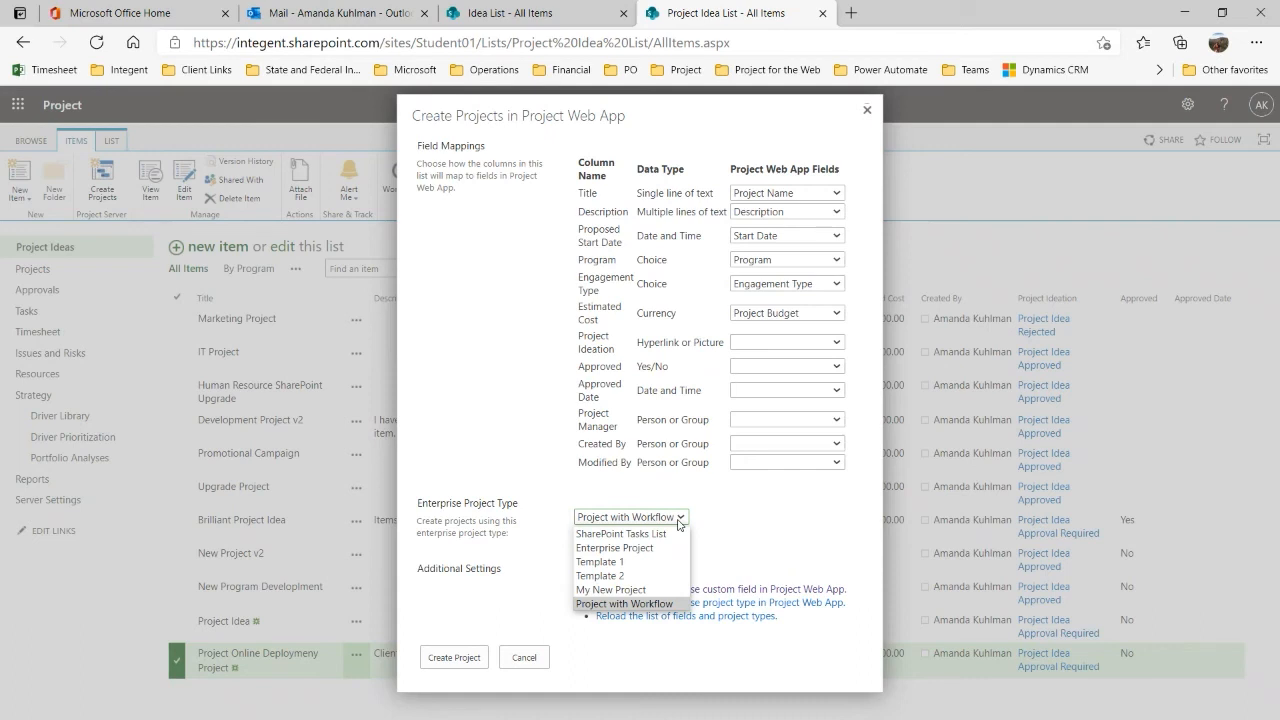
pyautogui.click(777, 520)
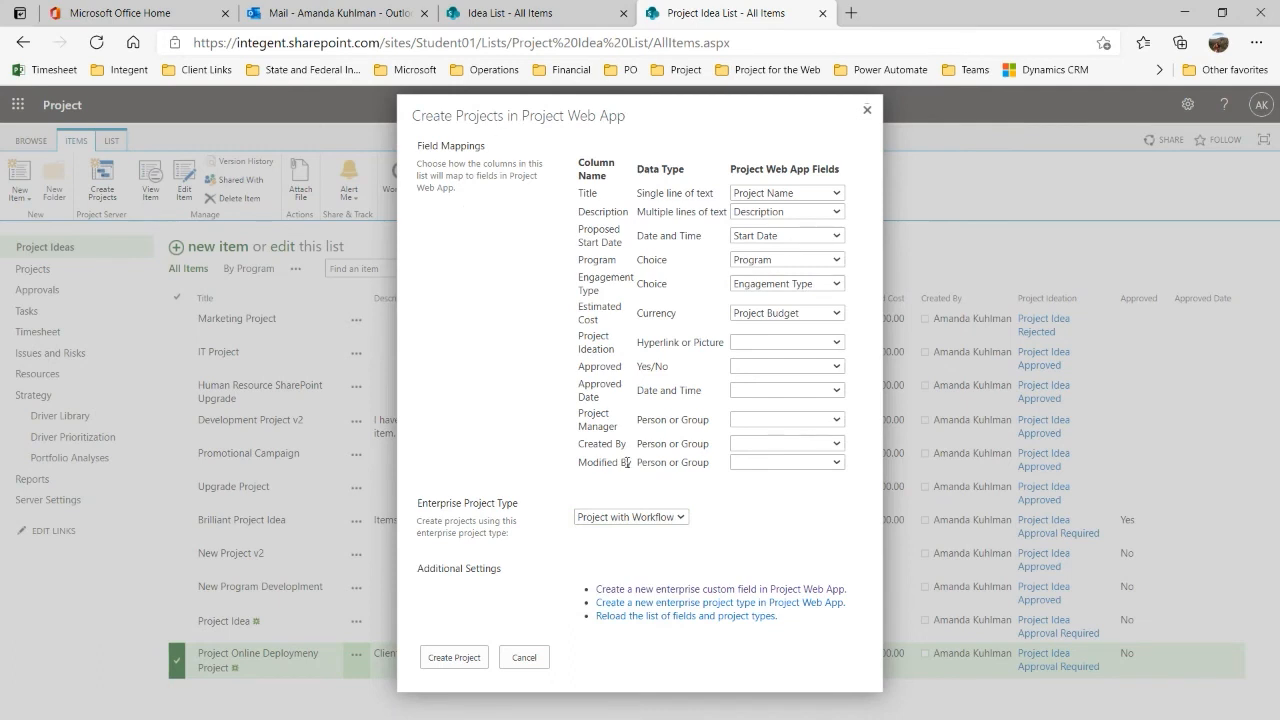
pyautogui.click(684, 516)
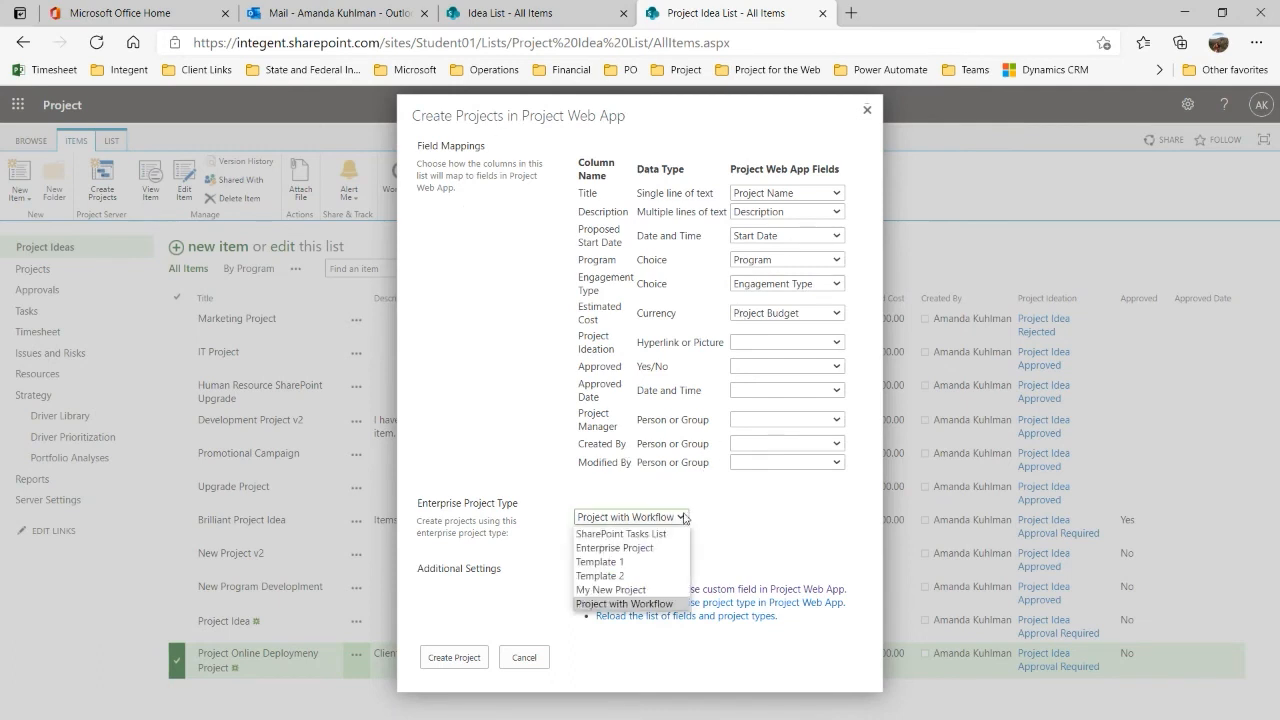
pyautogui.click(648, 609)
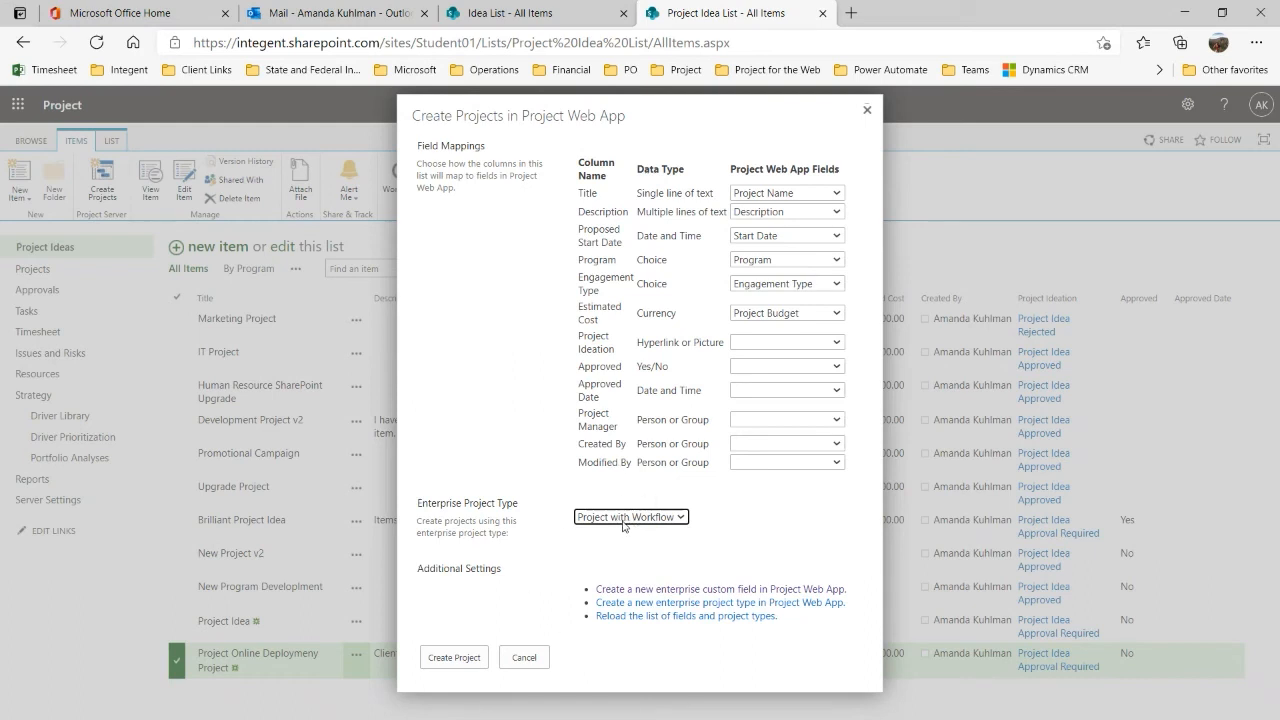
pyautogui.click(450, 658)
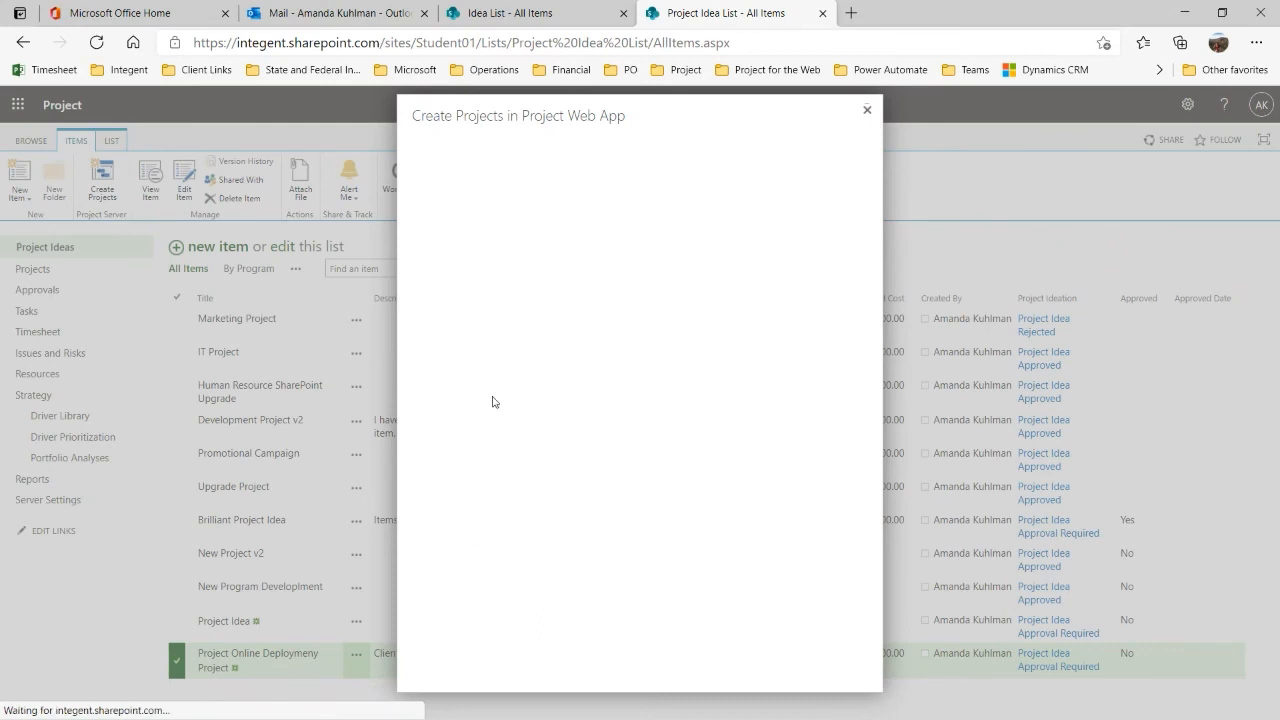
# Step: Expand the creation details, read the warning about the Program column, and close the dialog
pyautogui.scroll(-1, 551, 434)
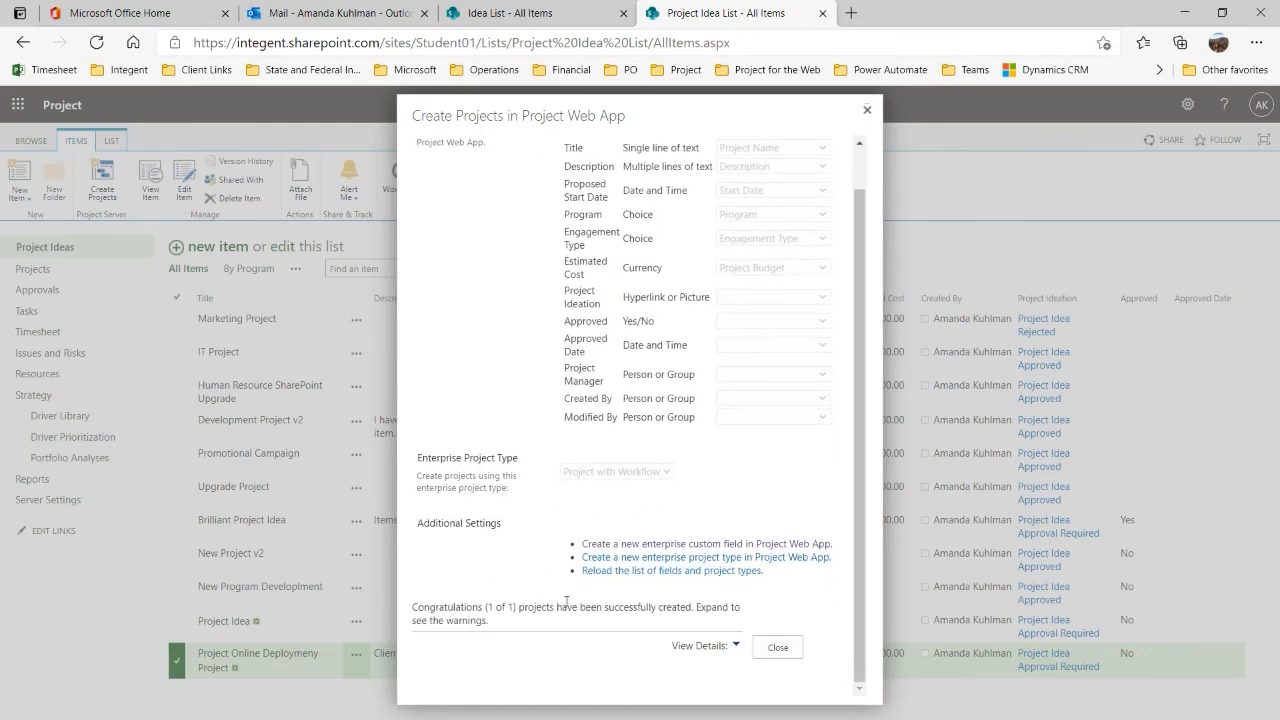
pyautogui.click(737, 646)
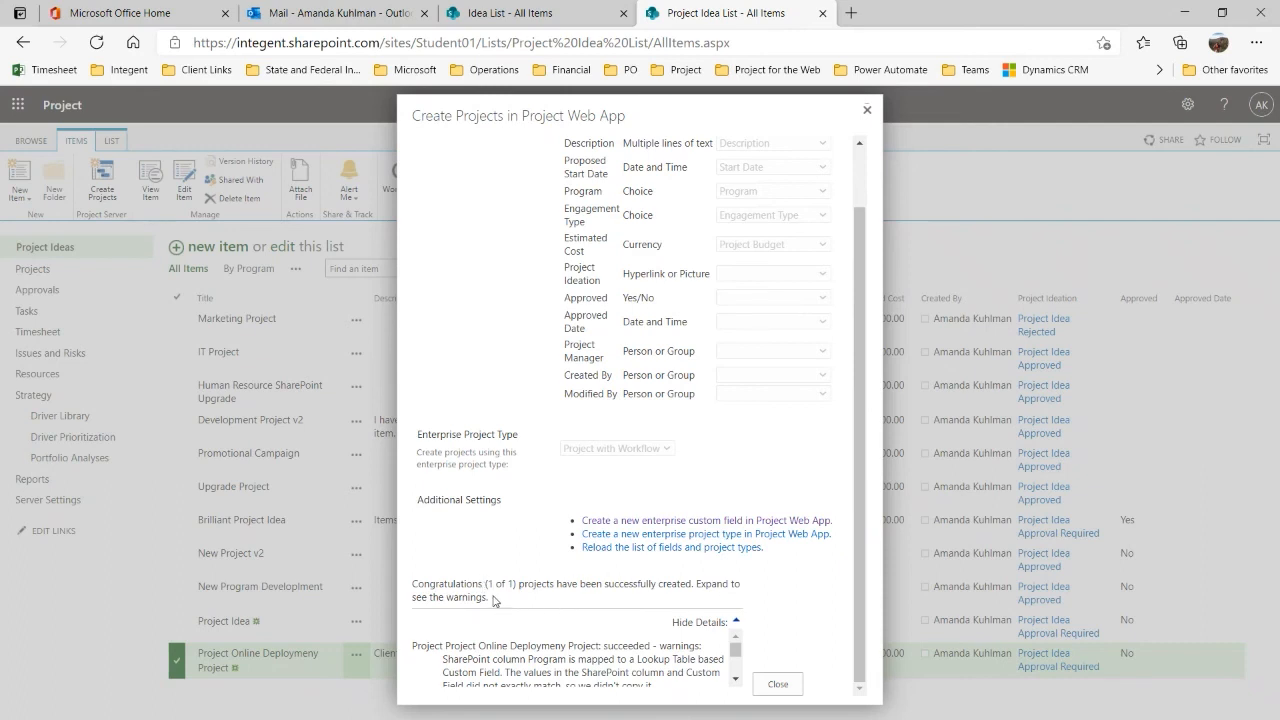
pyautogui.scroll(-1, 514, 641)
pyautogui.moveTo(527, 641); pyautogui.dragTo(562, 654)
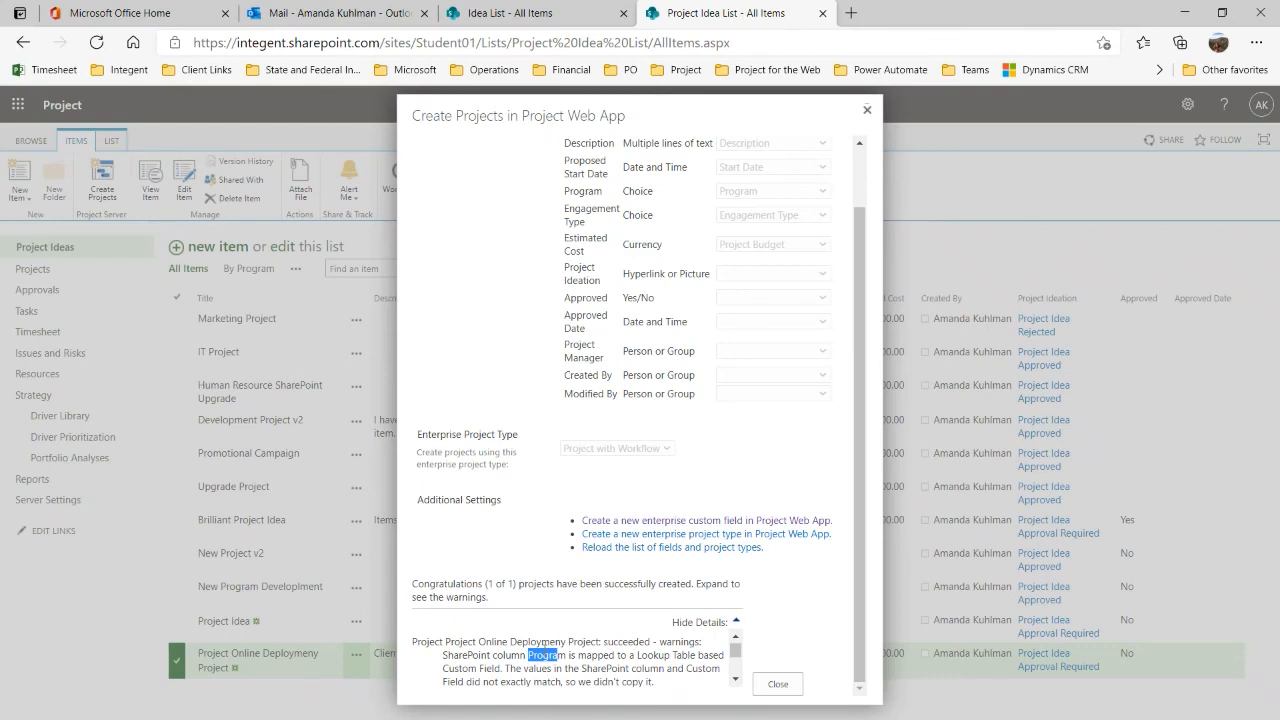
pyautogui.click(778, 684)
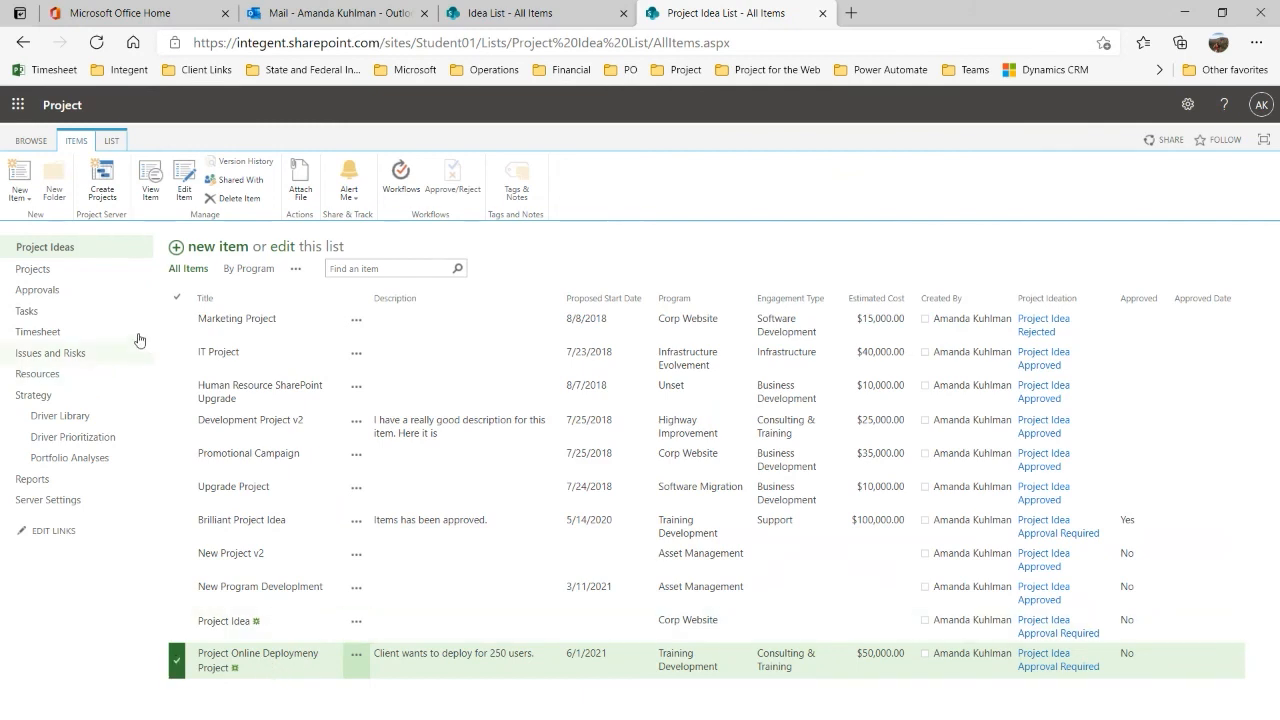
# Step: Try to create a project again from the Project Online Deploymeny Project idea, read the message, and close the dialog
pyautogui.click(103, 180)
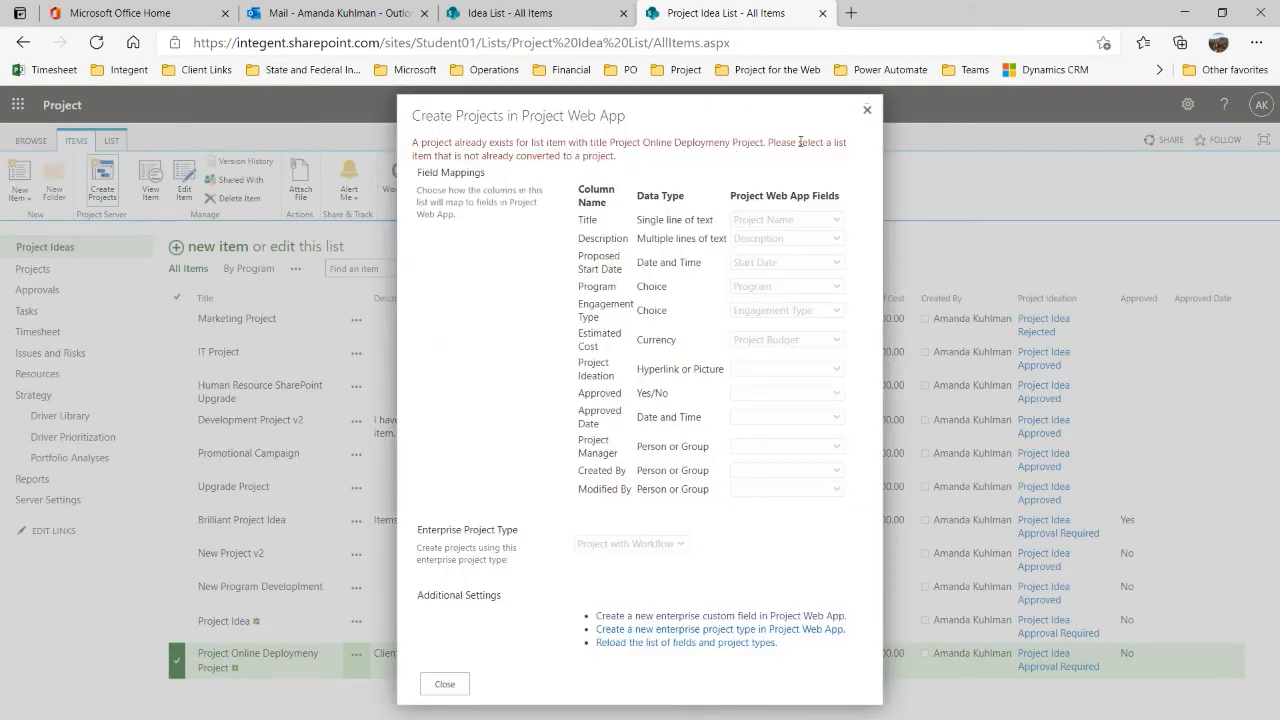
pyautogui.moveTo(417, 143); pyautogui.dragTo(628, 160)
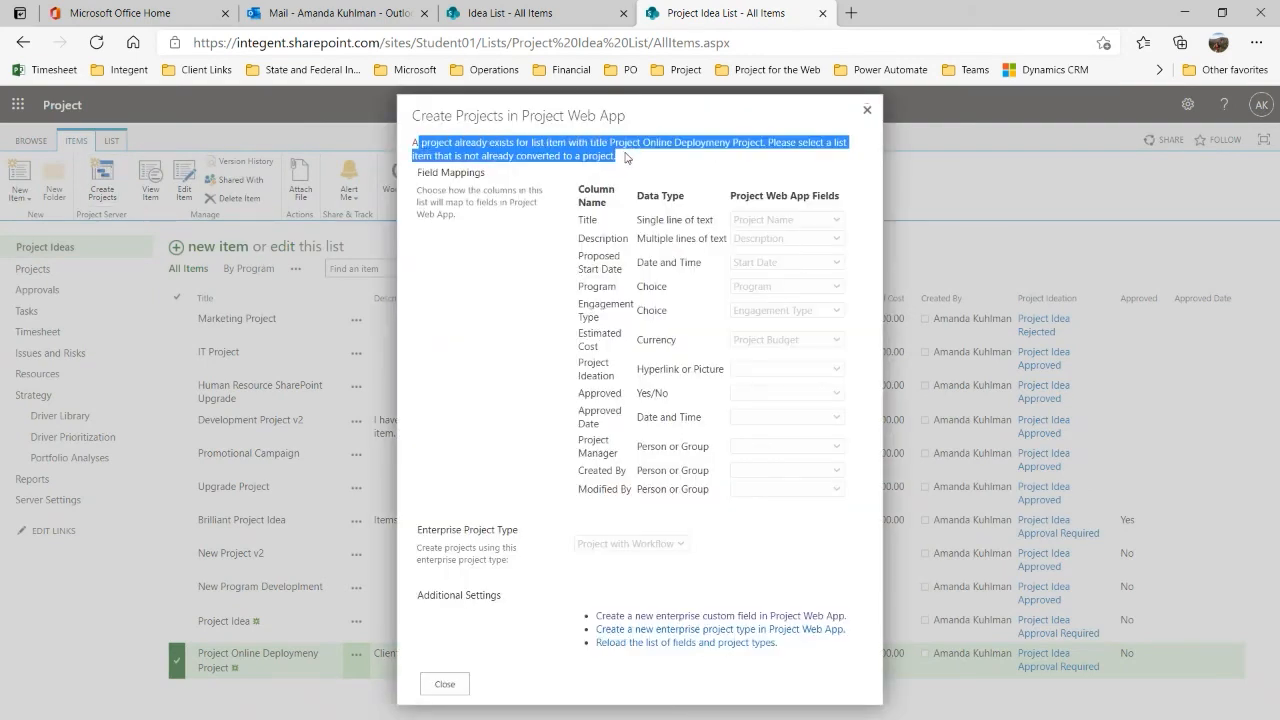
pyautogui.click(630, 163)
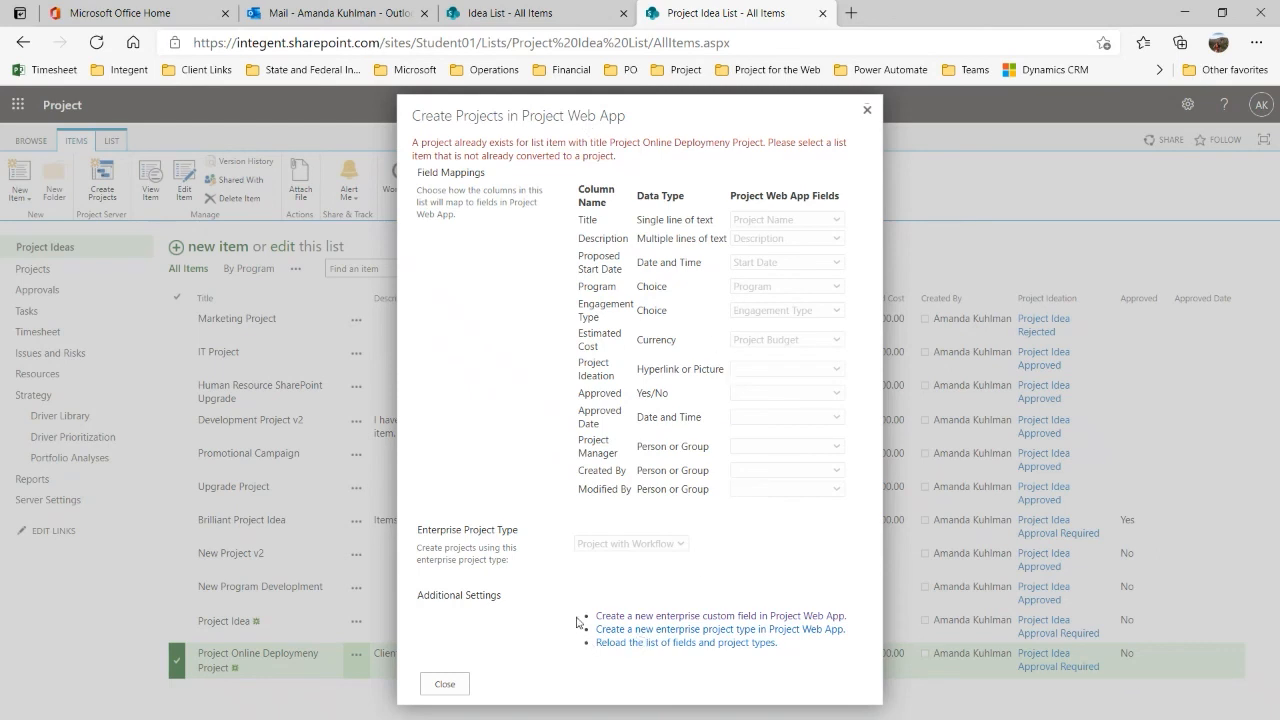
pyautogui.click(445, 683)
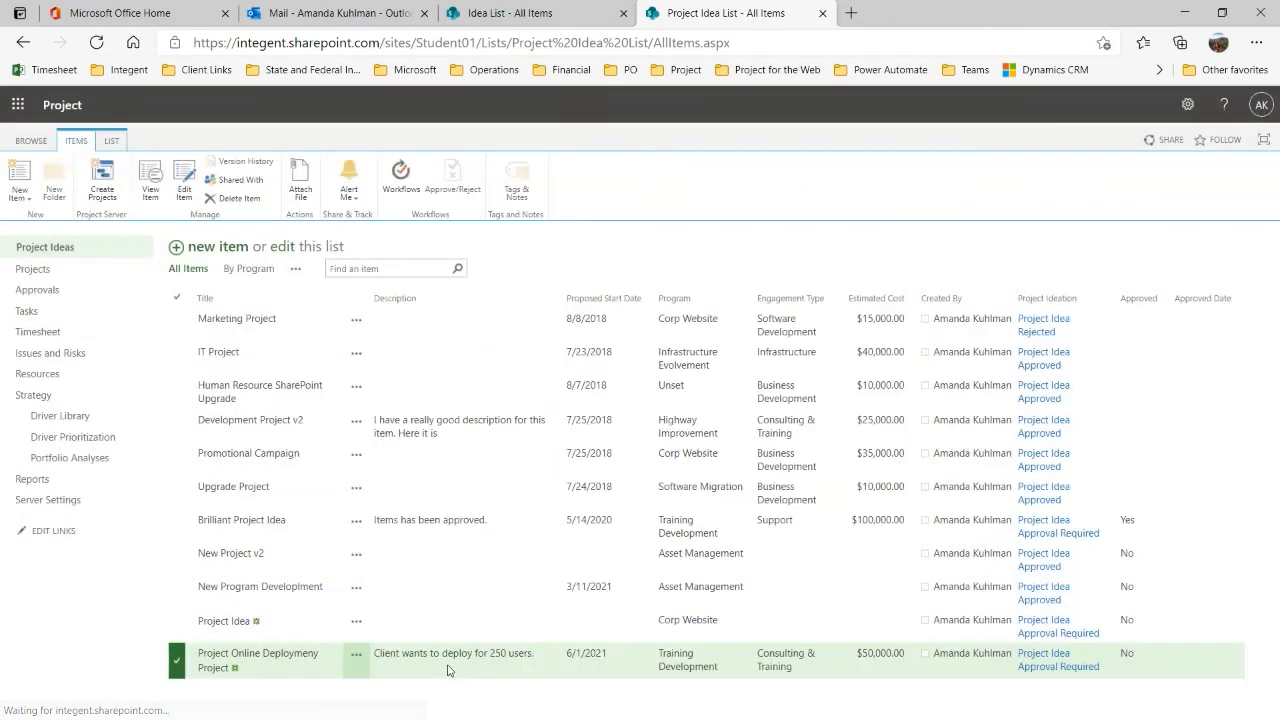
# Step: Check the Project Budget on the Initiate page of Project Online Deploymeny Project in Project Center, and close the project
pyautogui.click(76, 276)
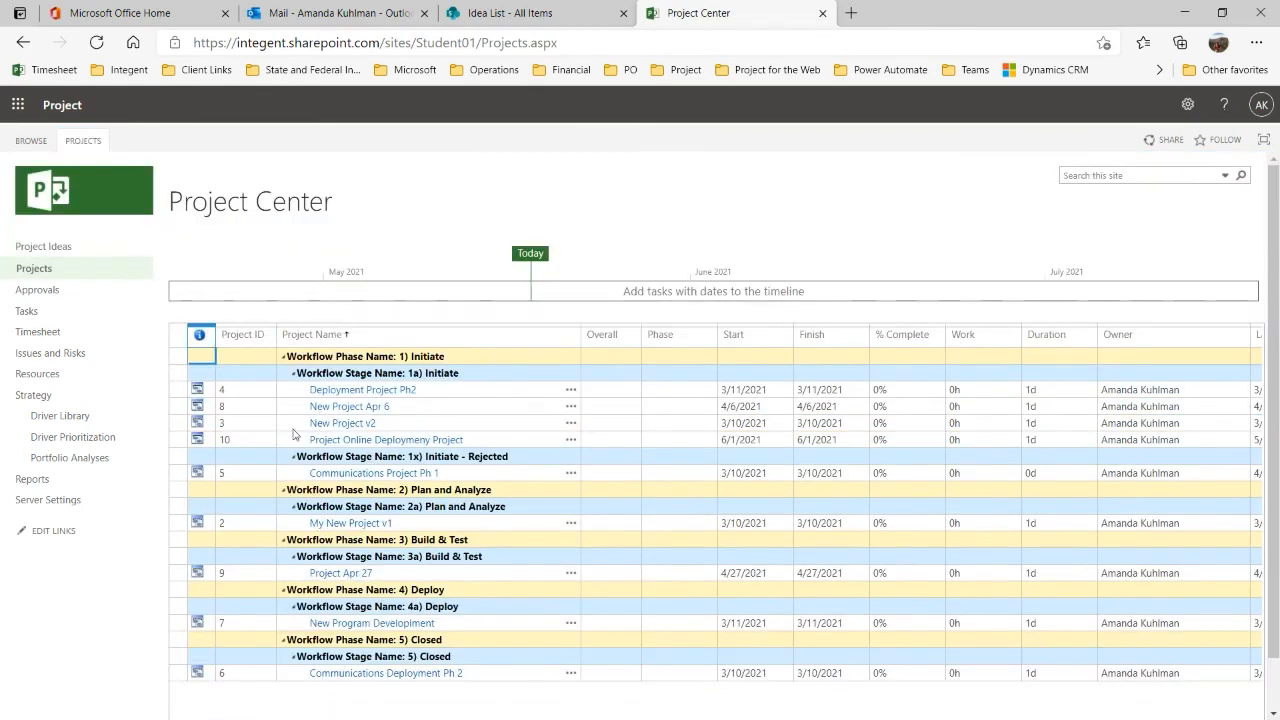
pyautogui.click(194, 441)
pyautogui.click(414, 443)
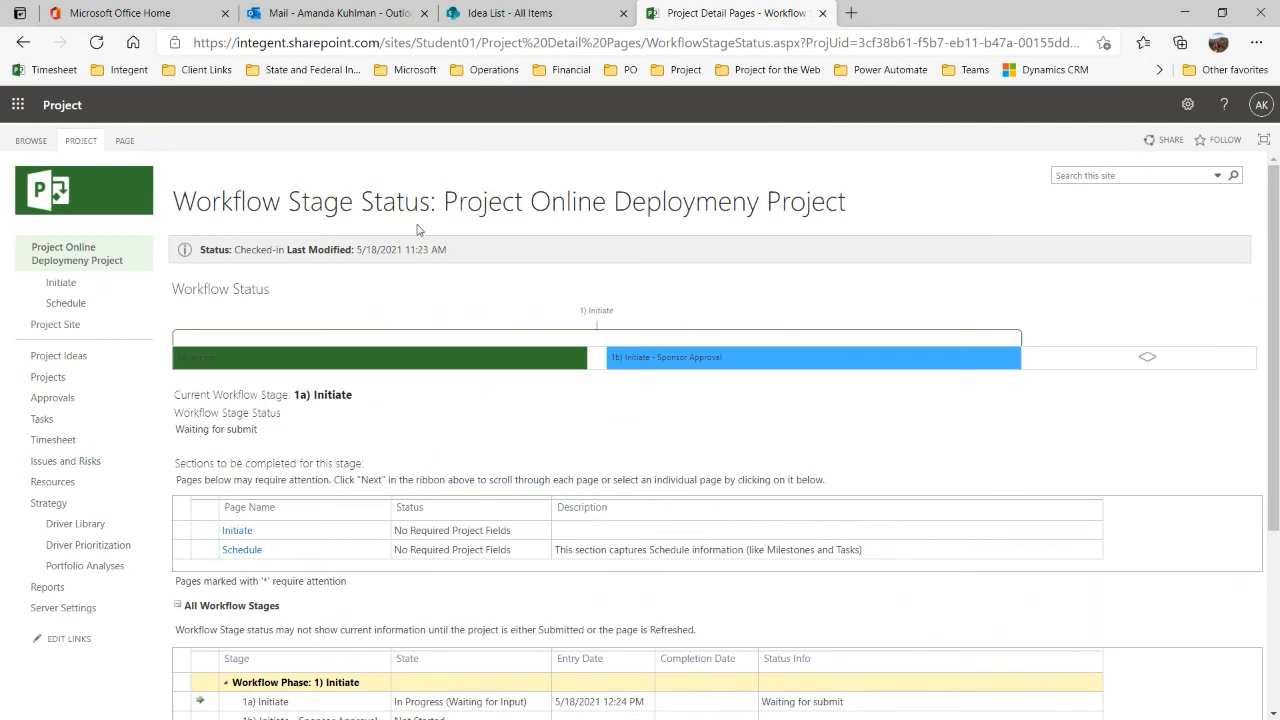
pyautogui.click(100, 283)
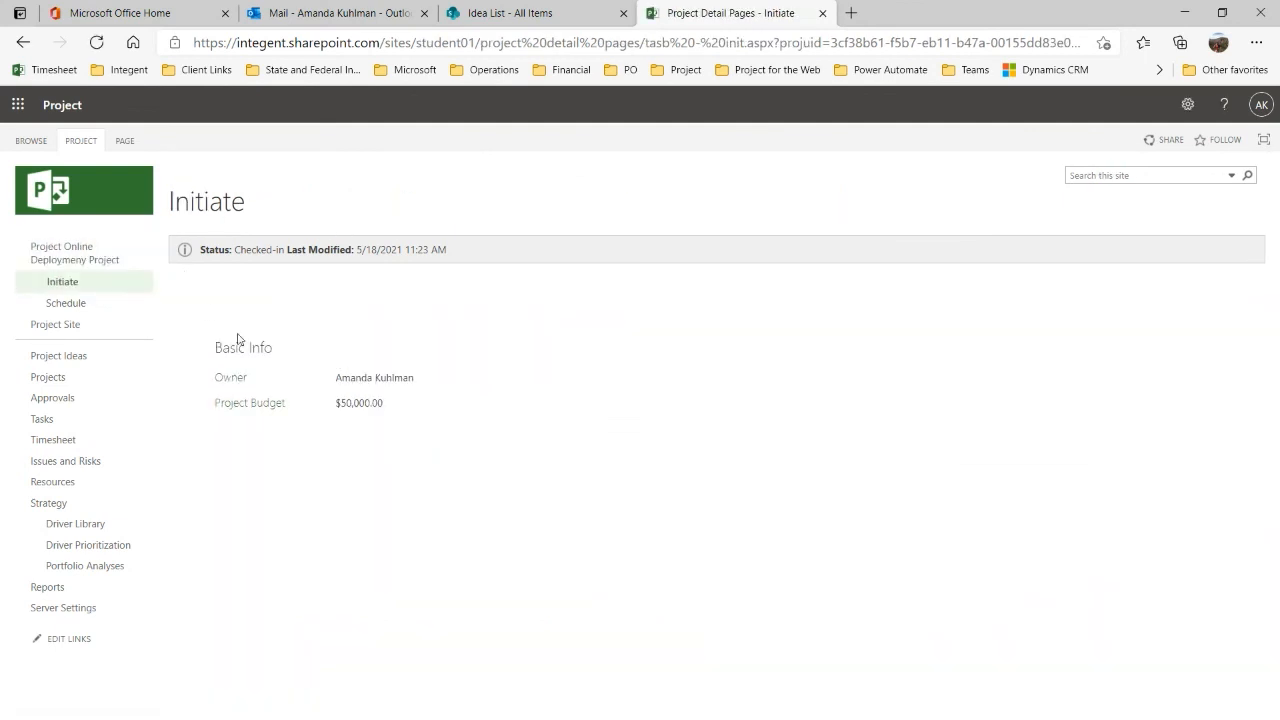
pyautogui.moveTo(378, 403); pyautogui.dragTo(323, 414)
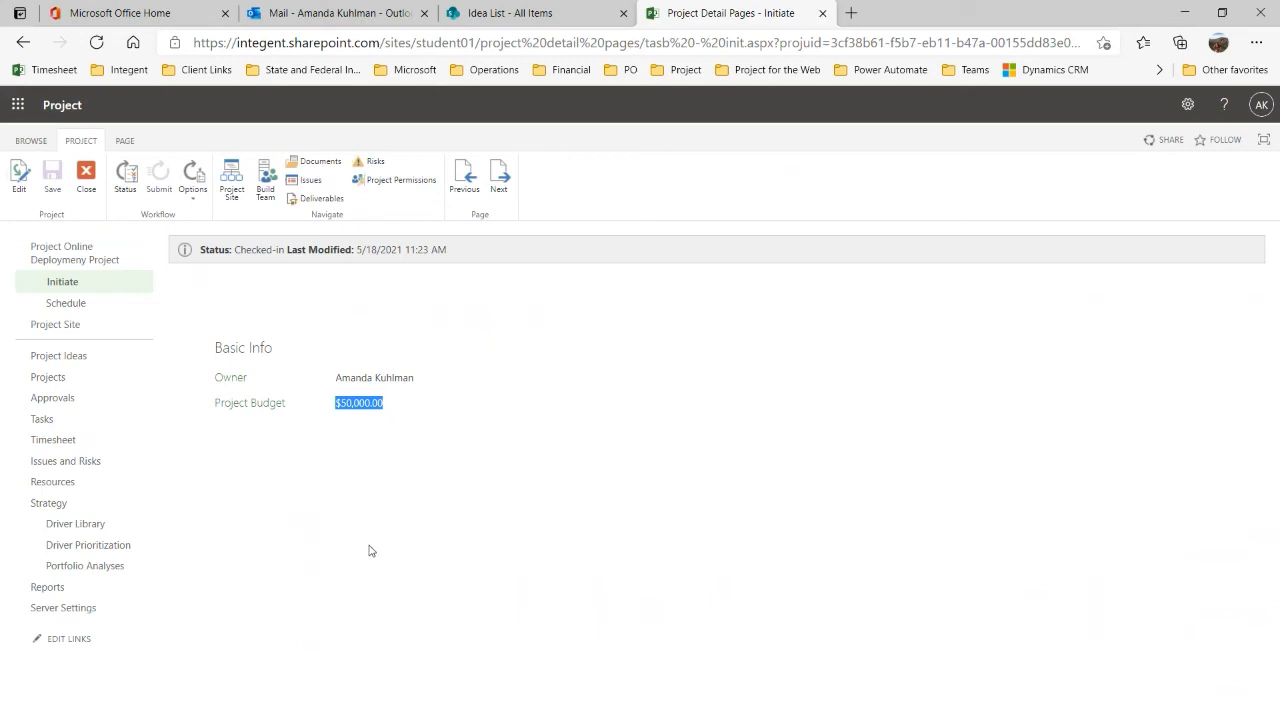
pyautogui.click(99, 193)
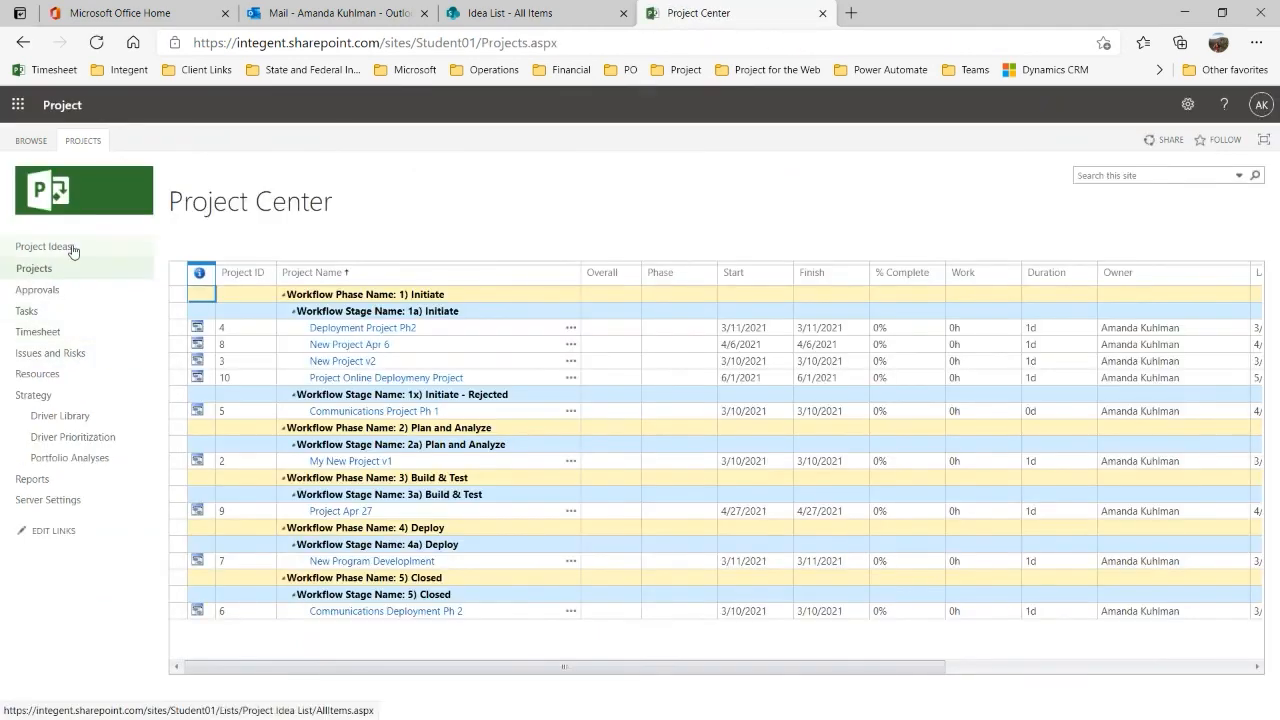
# Step: Open the Project Server settings in the Project Idea List's settings
pyautogui.click(66, 247)
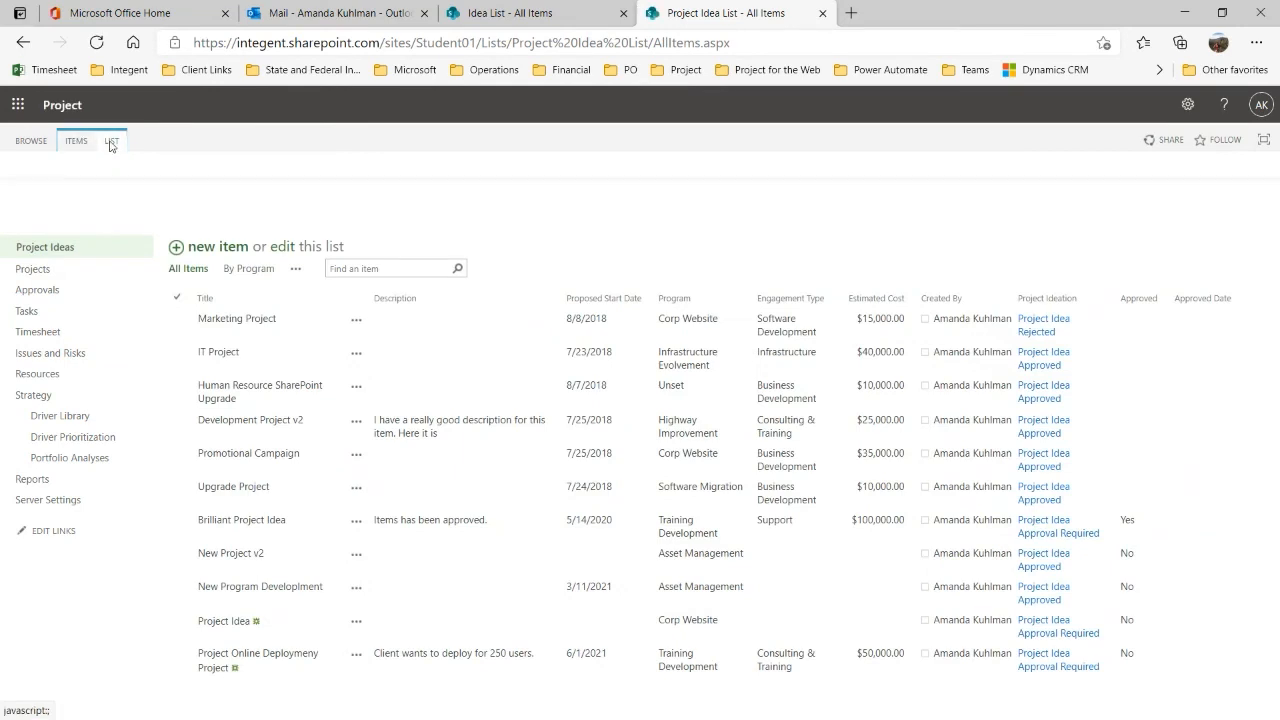
pyautogui.click(110, 140)
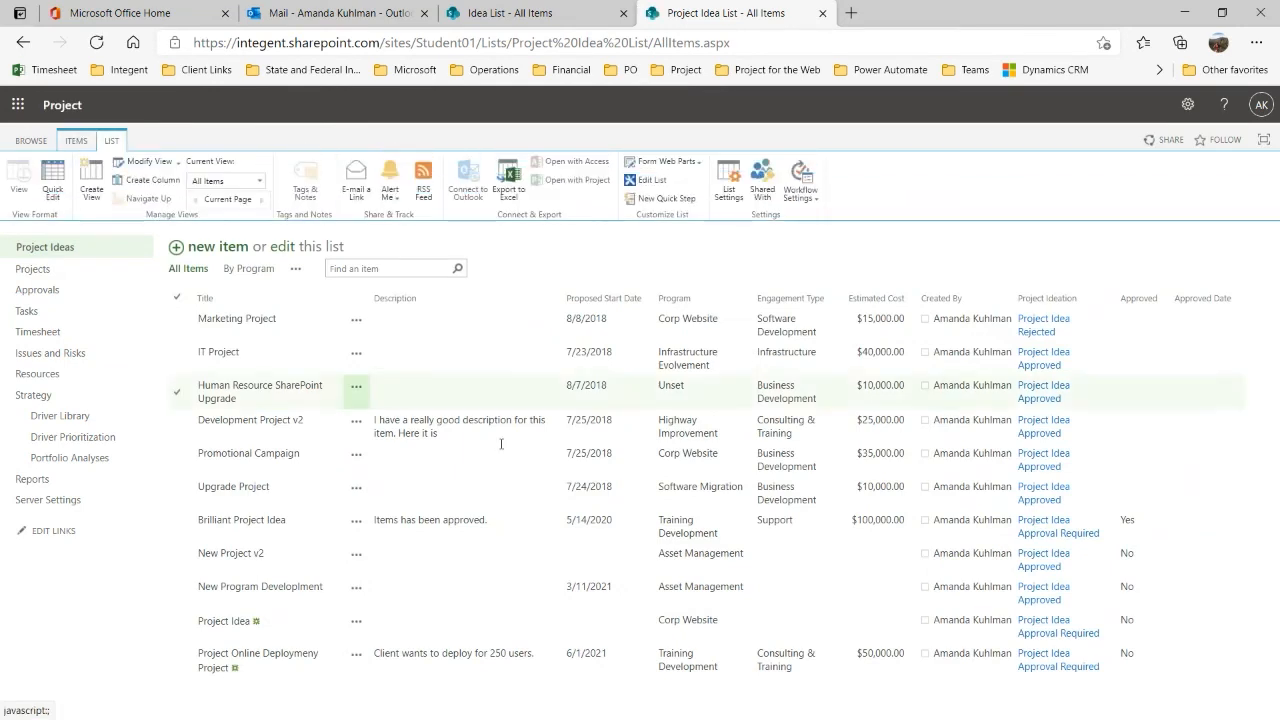
pyautogui.click(318, 466)
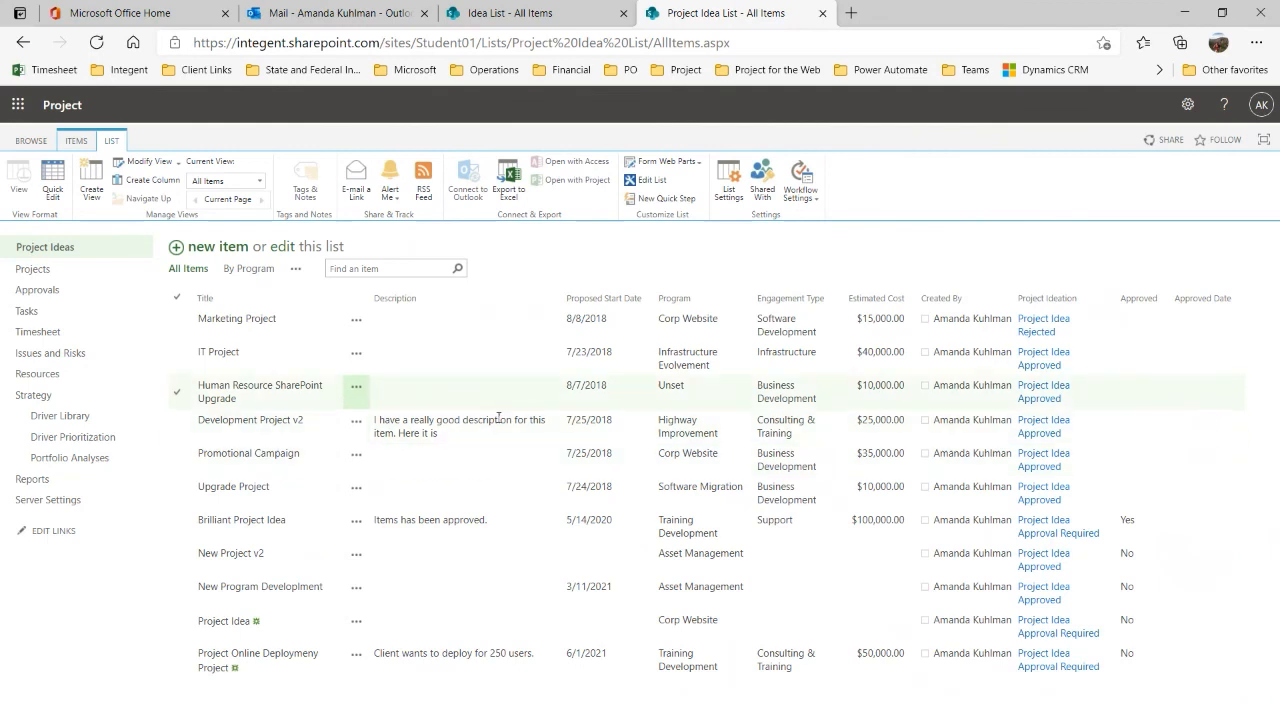
pyautogui.click(728, 193)
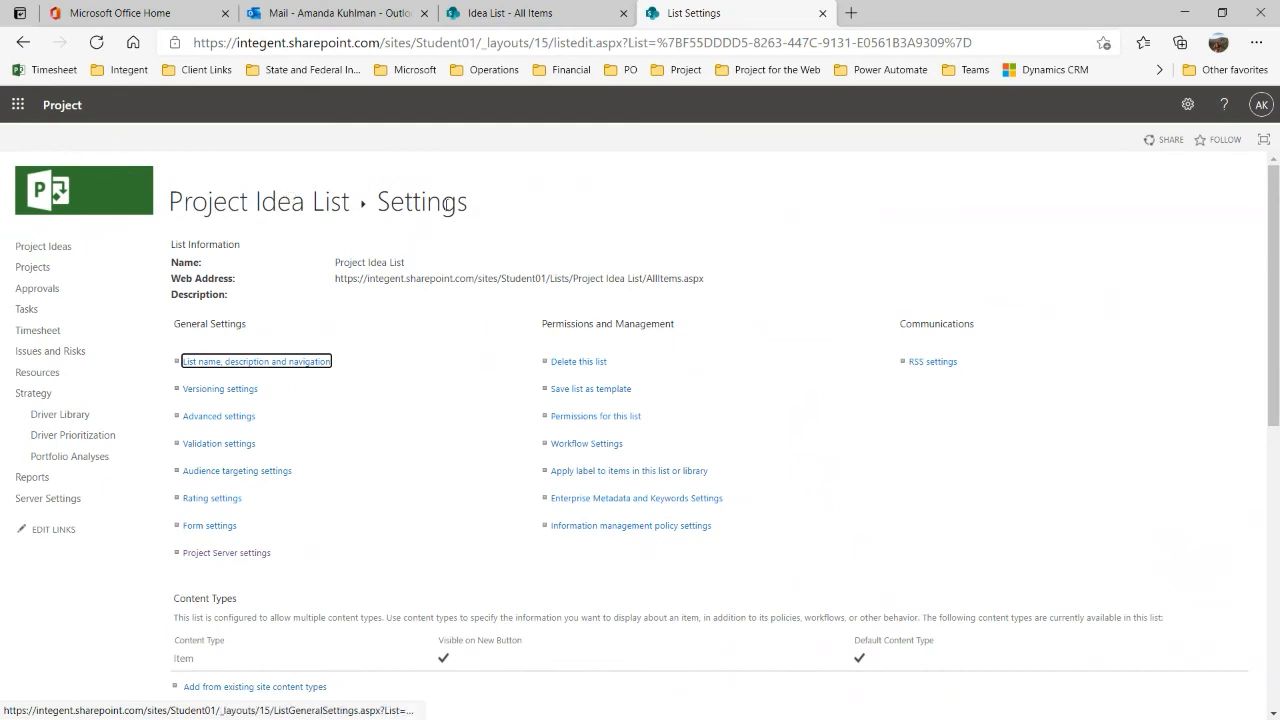
pyautogui.click(218, 562)
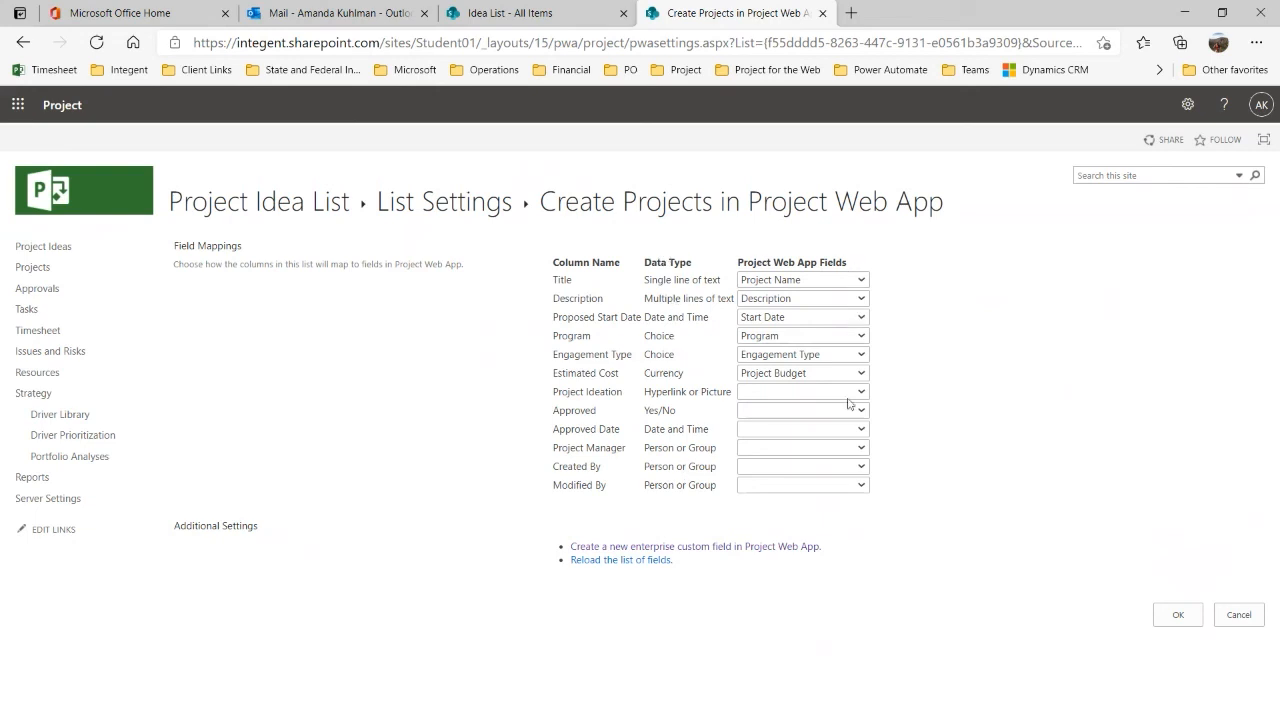
# Step: Review which Project Web App fields are offered for mapping the Title, Estimated Cost and Engagement Type columns
pyautogui.click(861, 281)
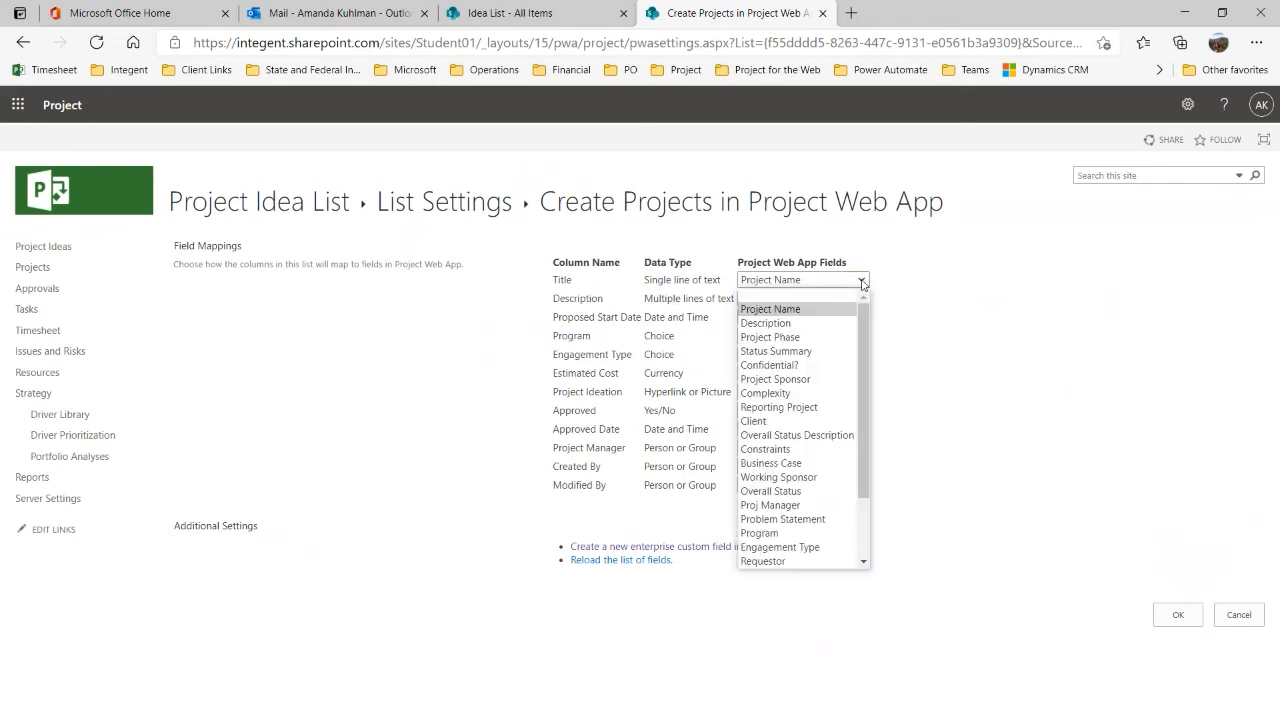
pyautogui.click(862, 284)
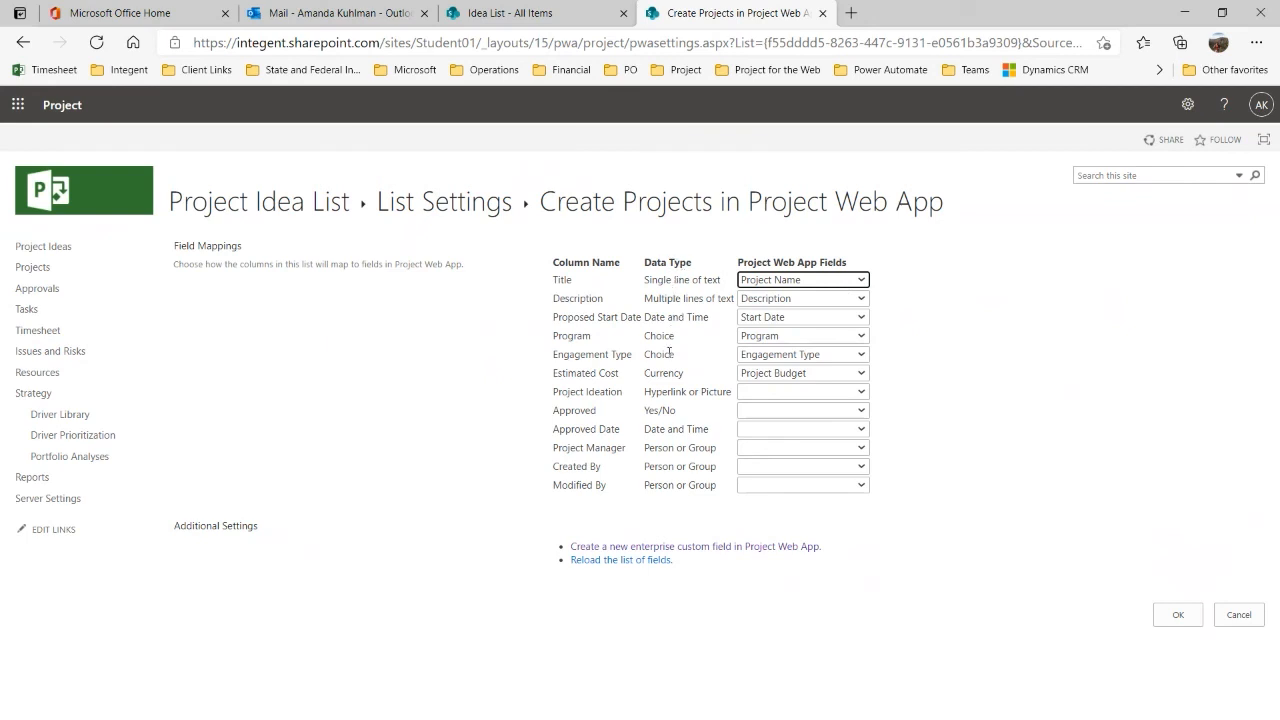
pyautogui.click(859, 376)
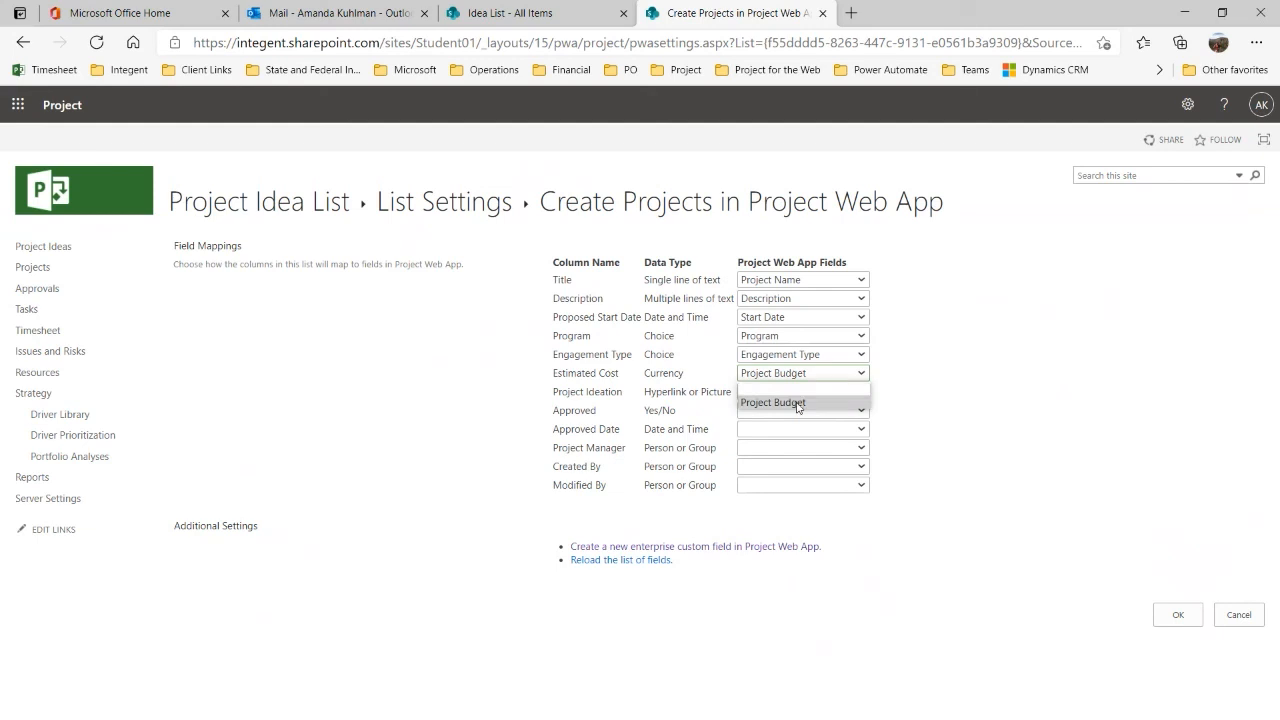
pyautogui.click(925, 404)
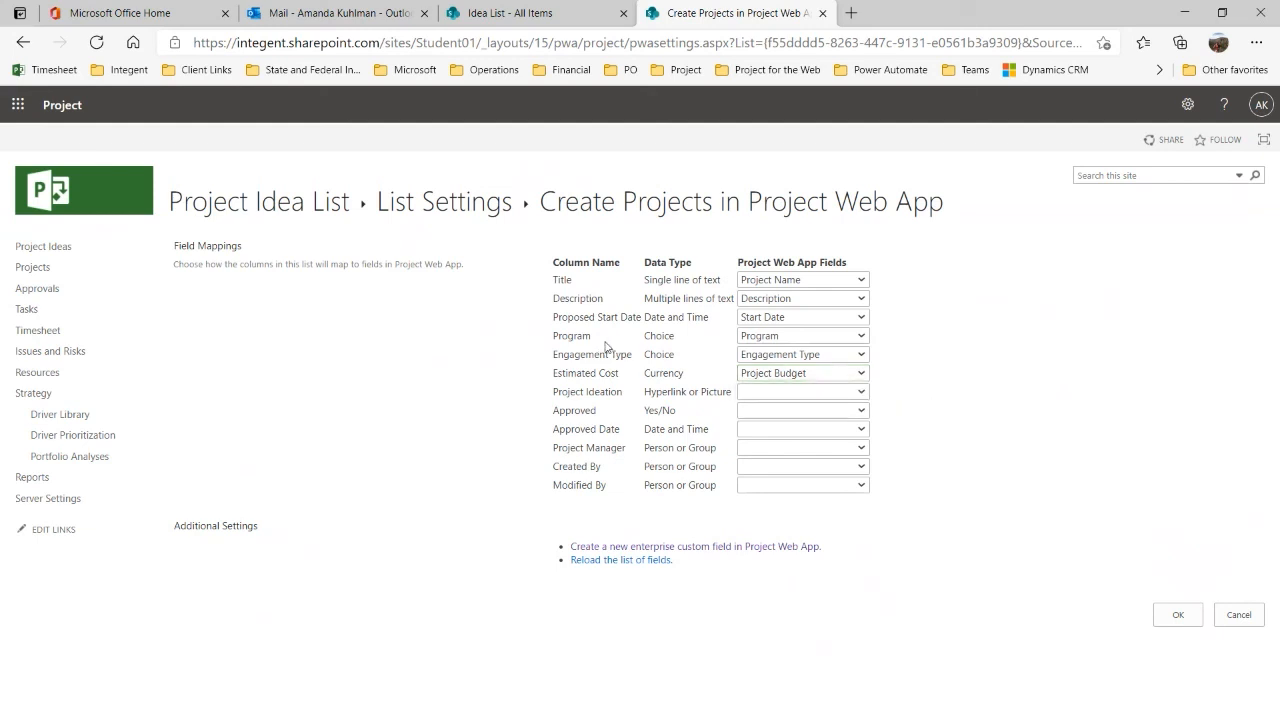
pyautogui.click(861, 356)
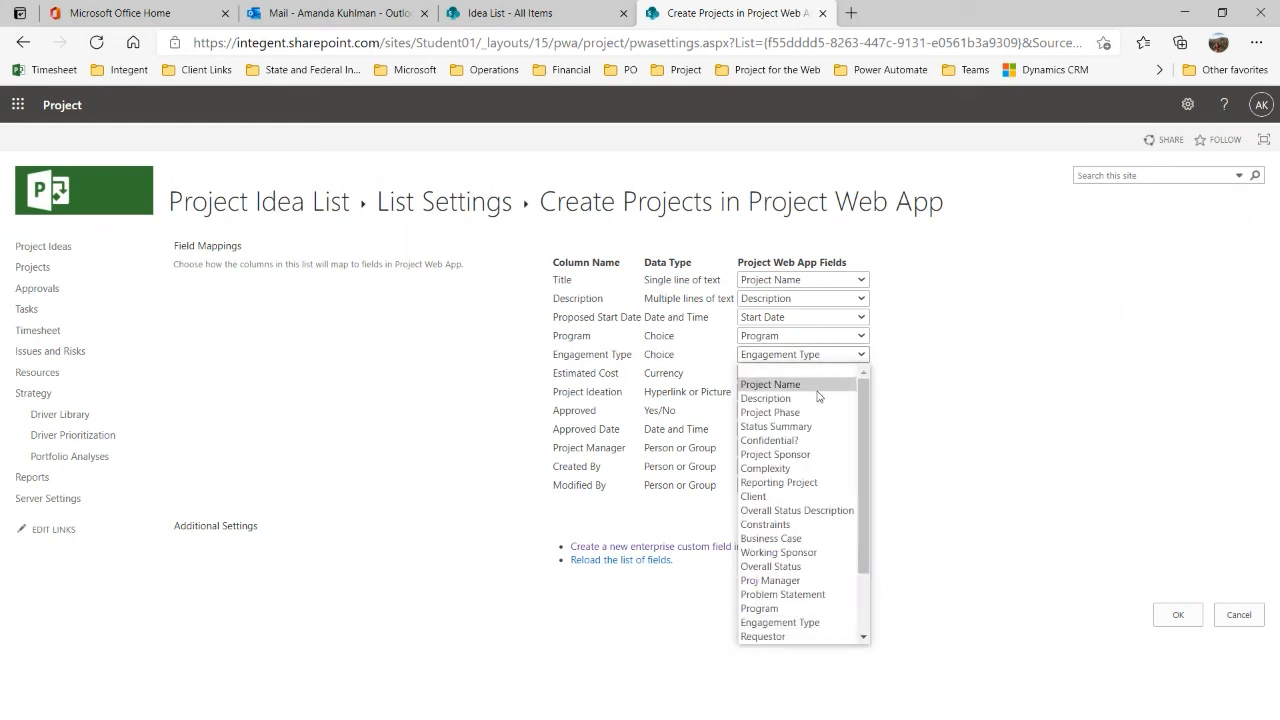
pyautogui.scroll(-2, 820, 495)
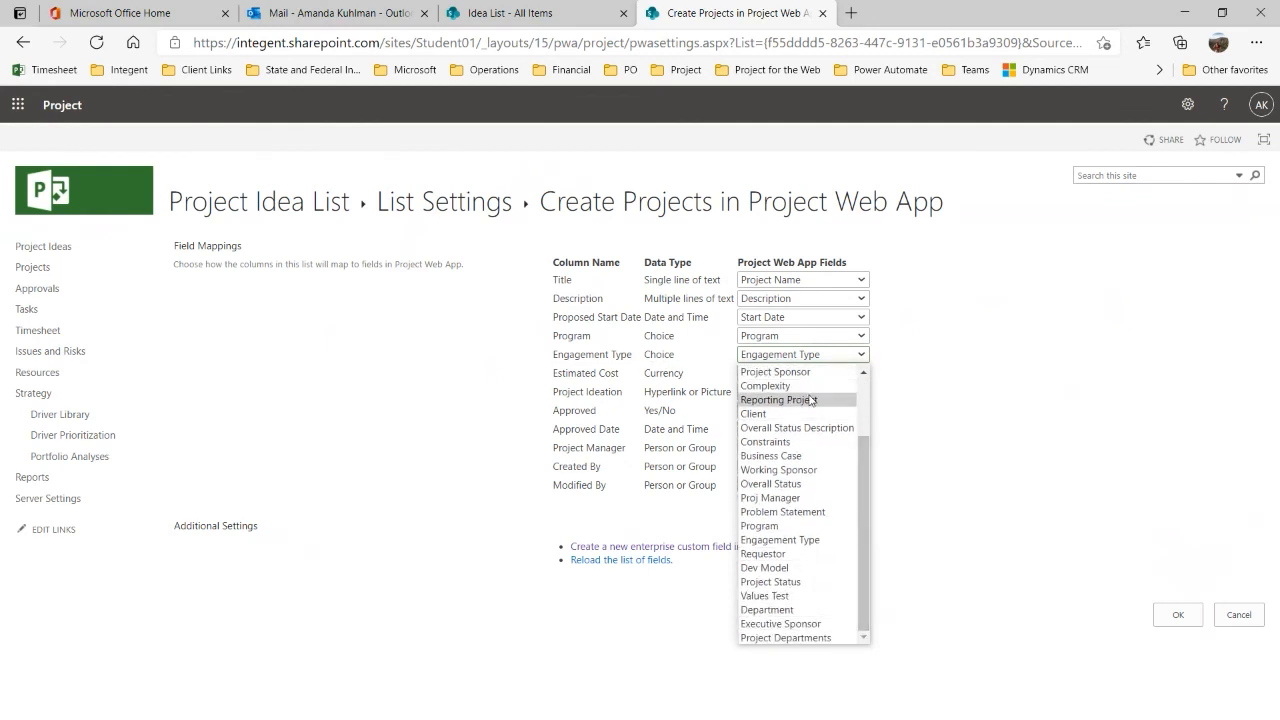
pyautogui.click(920, 396)
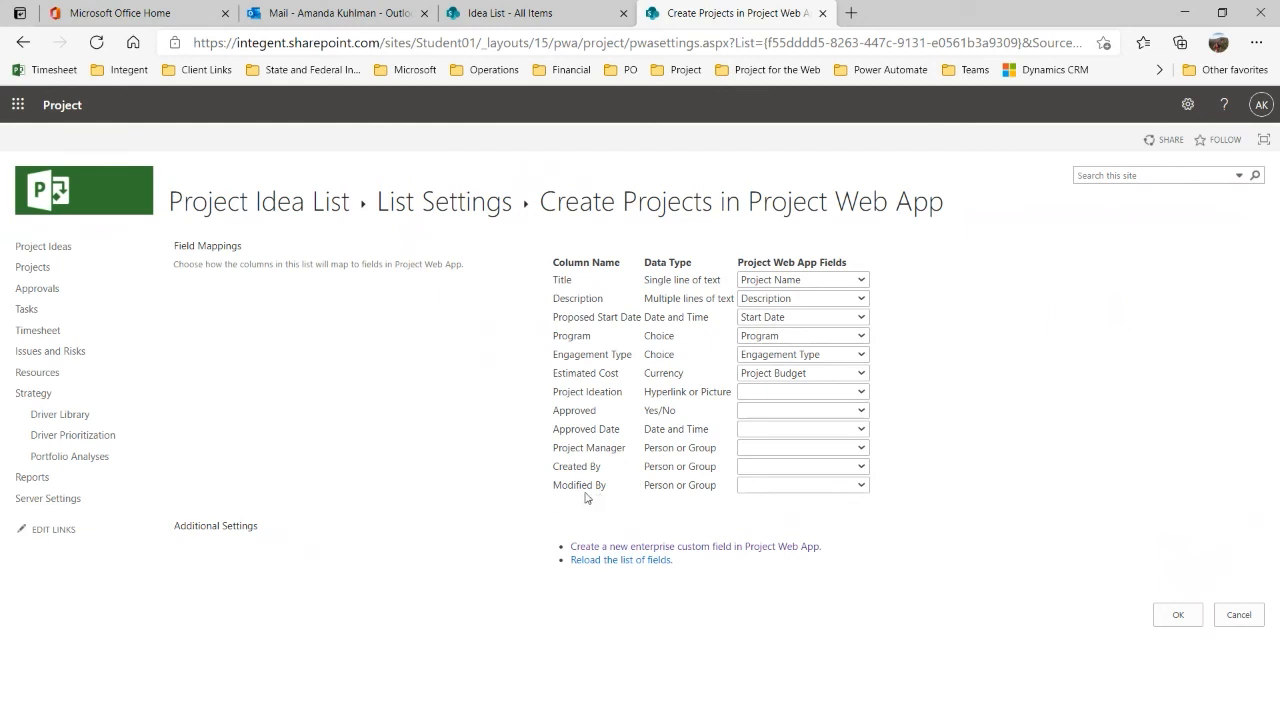
# Step: Check the mapping choices for Project Ideation and Created By, then save the field mappings and return to the Project Idea List
pyautogui.click(862, 394)
pyautogui.click(861, 396)
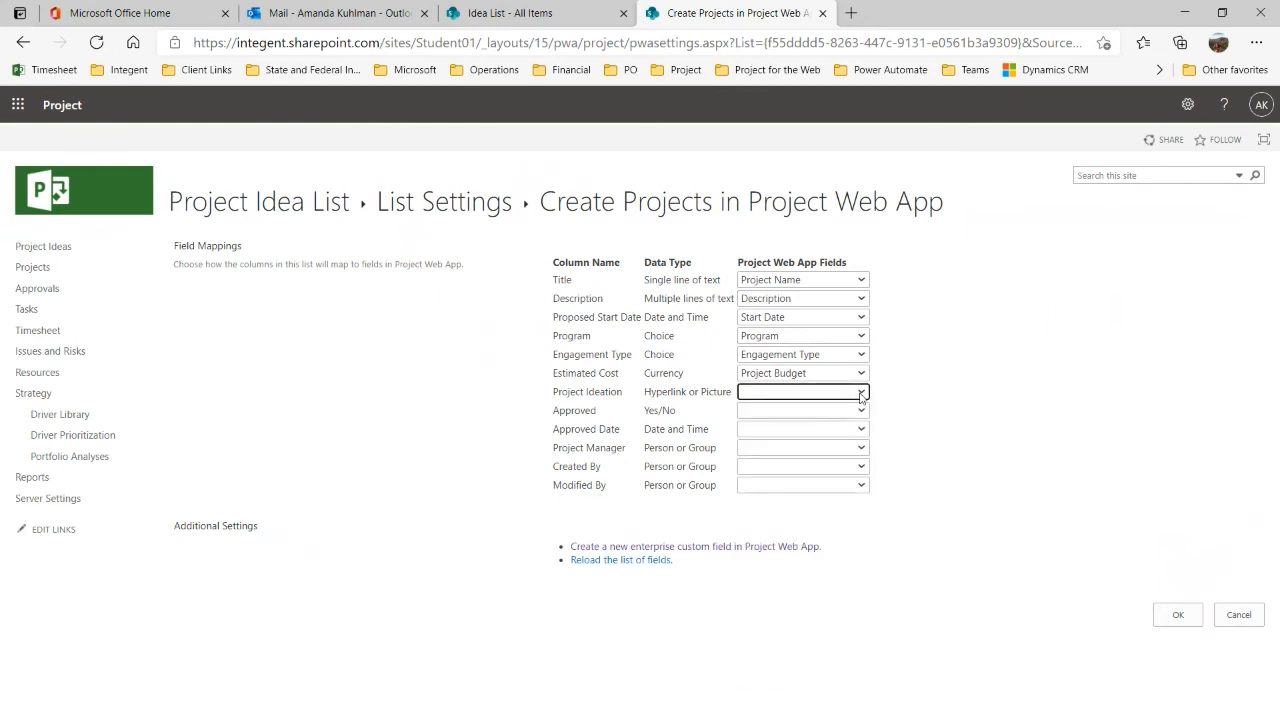
pyautogui.click(860, 467)
pyautogui.click(860, 467)
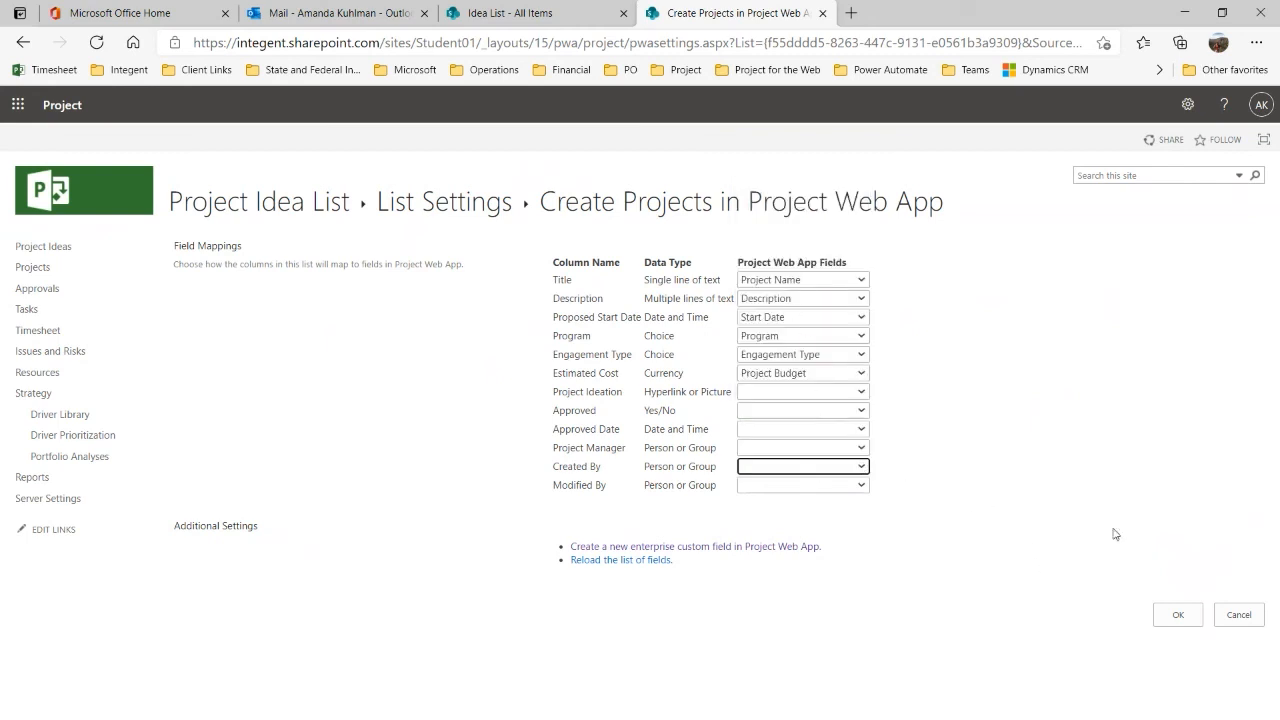
pyautogui.click(1175, 622)
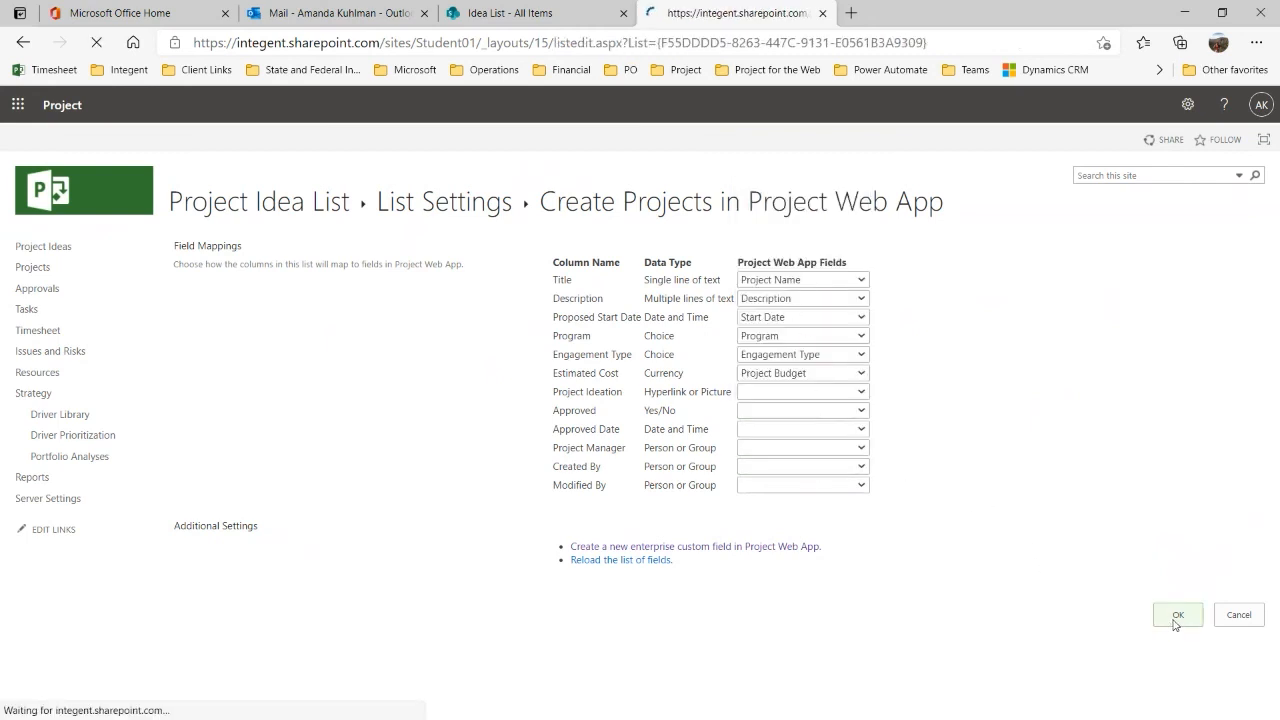
pyautogui.click(324, 206)
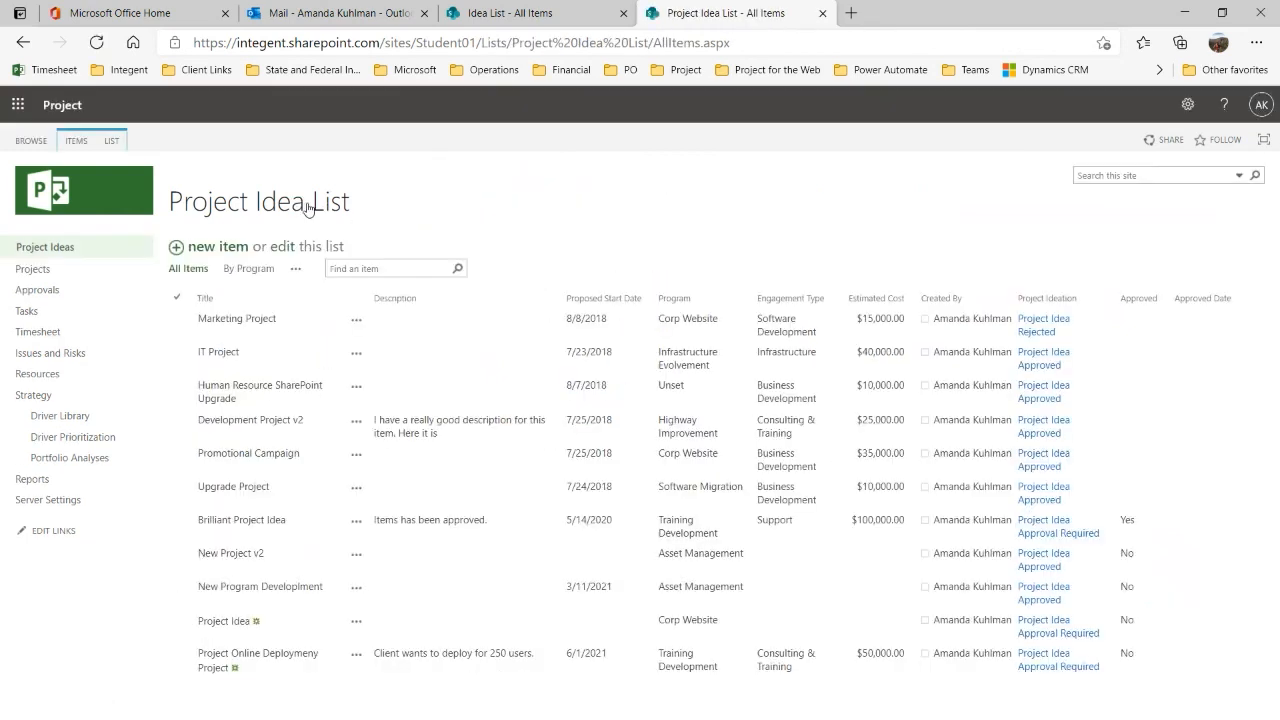